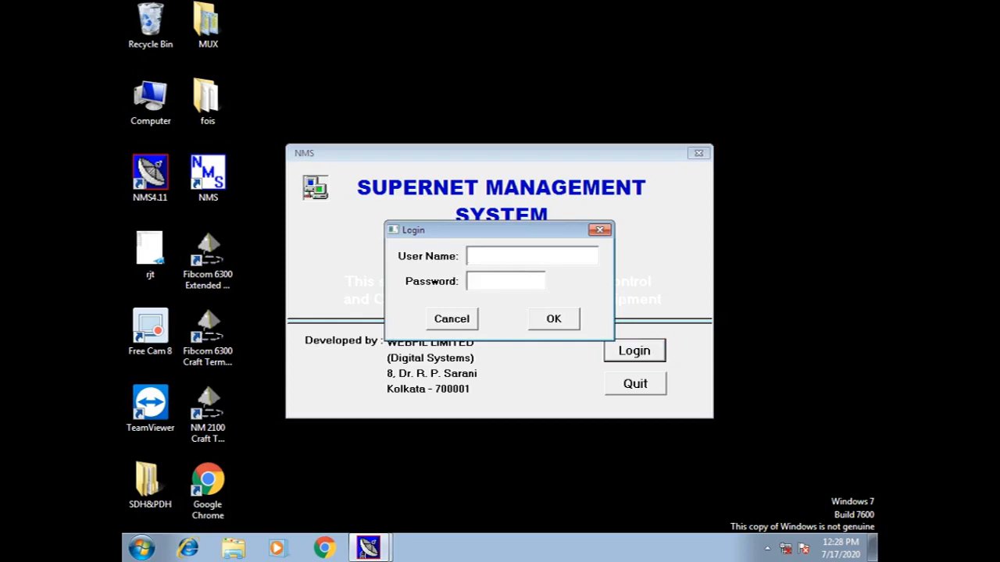
Log in with the administrator user name and the account password
{"action": "type", "text": "admin"}
{"action": "key", "text": "Tab"}
{"action": "type", "text": "****"}
{"action": "key", "text": "Return"}
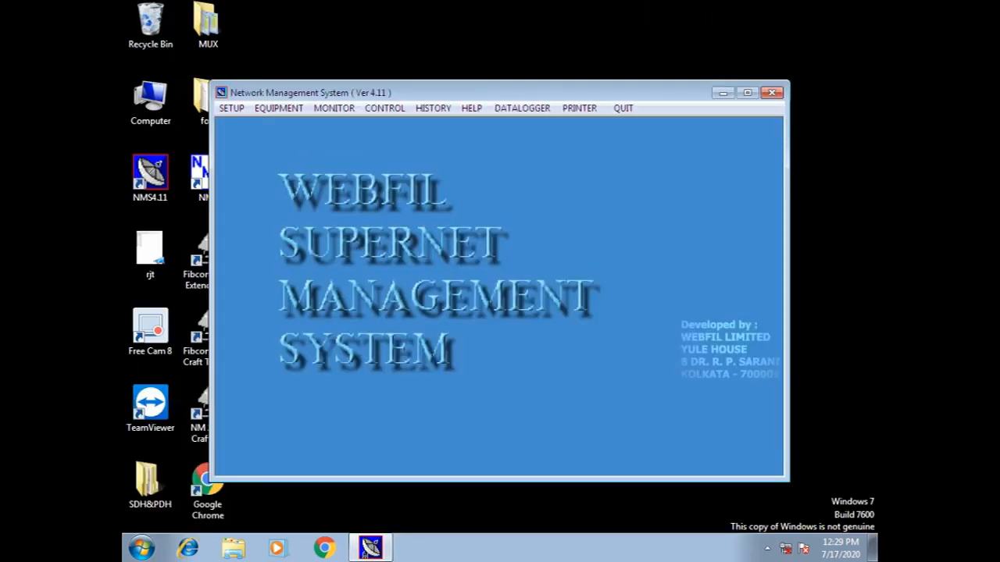
Maximize the window, turn scanning ON, and show the MONITOR > Network all-sites map
{"action": "left_click", "coordinate": [747, 92]}
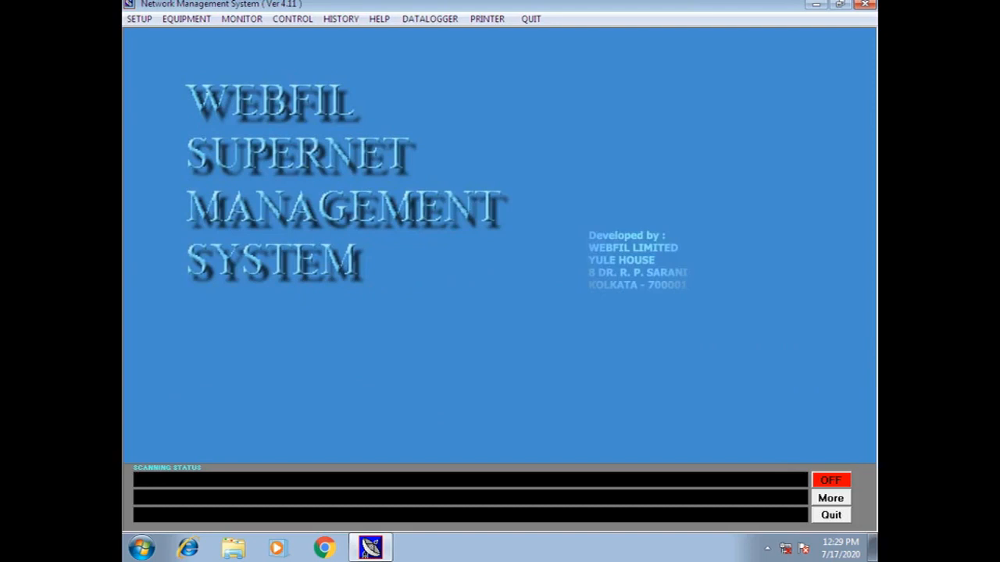
{"action": "left_click", "coordinate": [831, 481]}
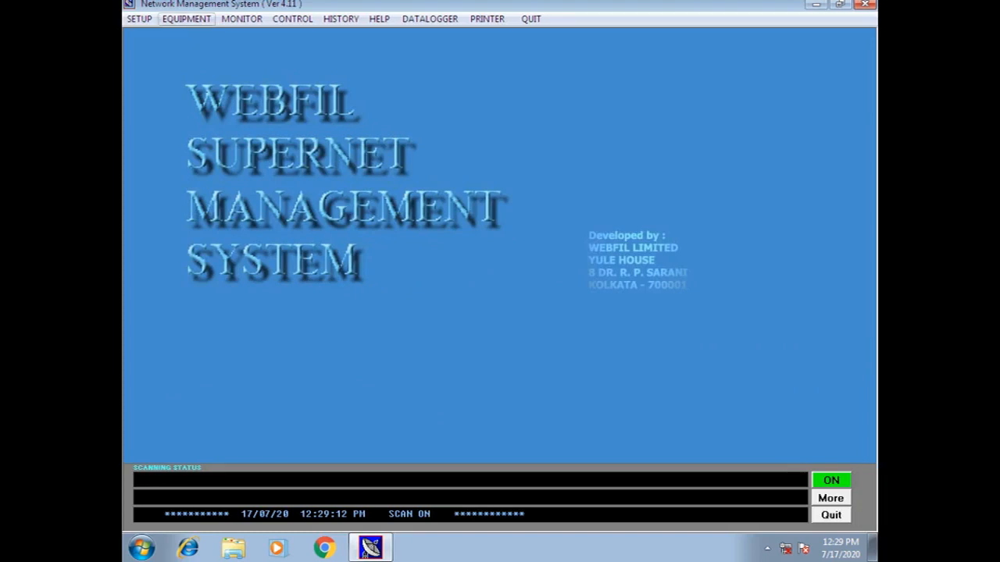
{"action": "left_click", "coordinate": [242, 18]}
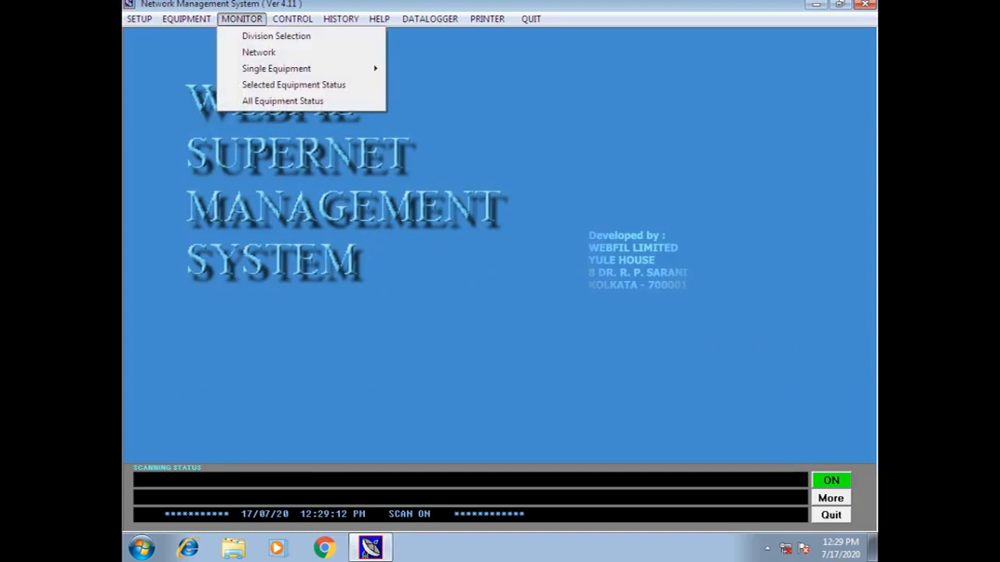
{"action": "left_click", "coordinate": [258, 51]}
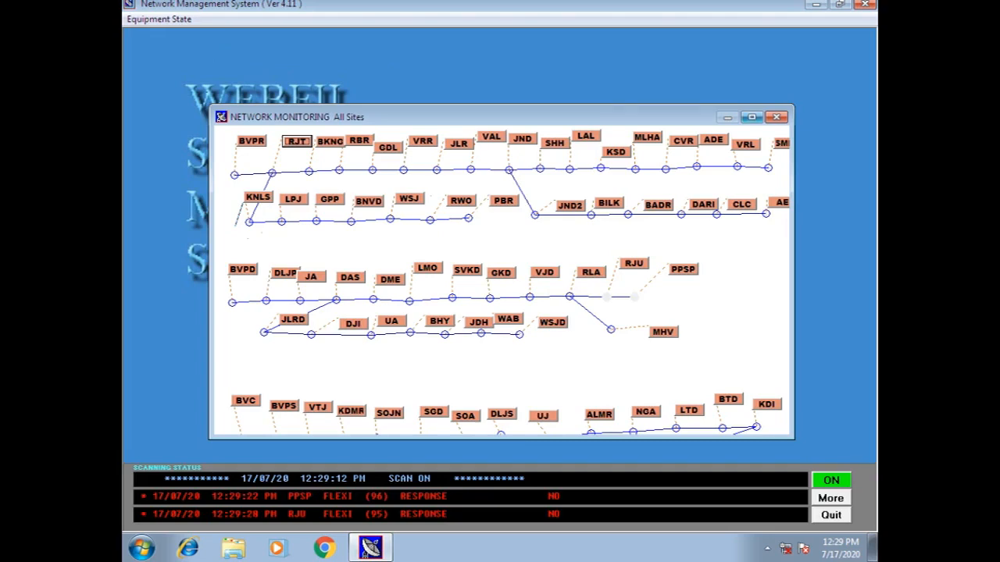
Maximize the network map and show Equipment Status for the BVPS site
{"action": "left_click", "coordinate": [751, 117]}
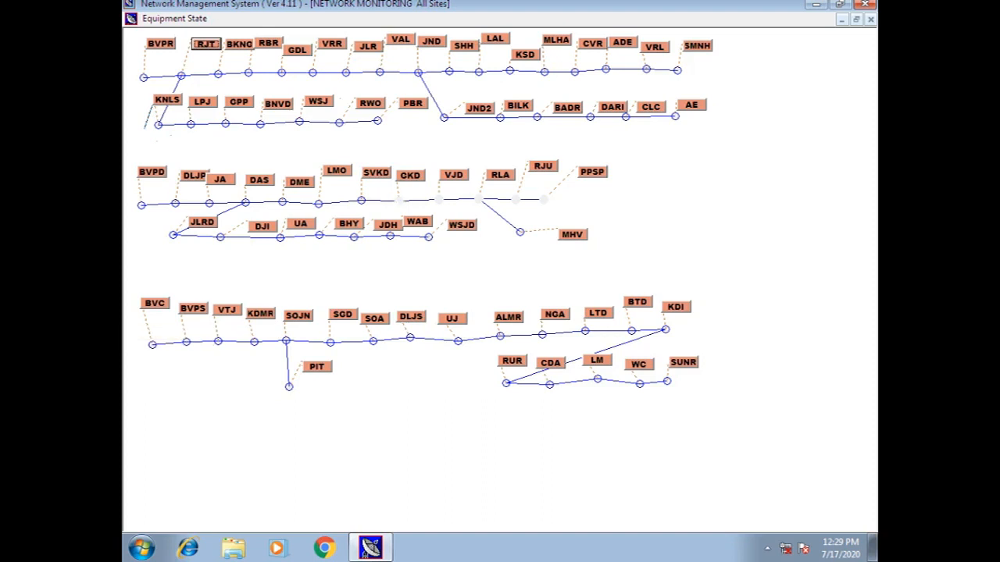
{"action": "right_click", "coordinate": [188, 308]}
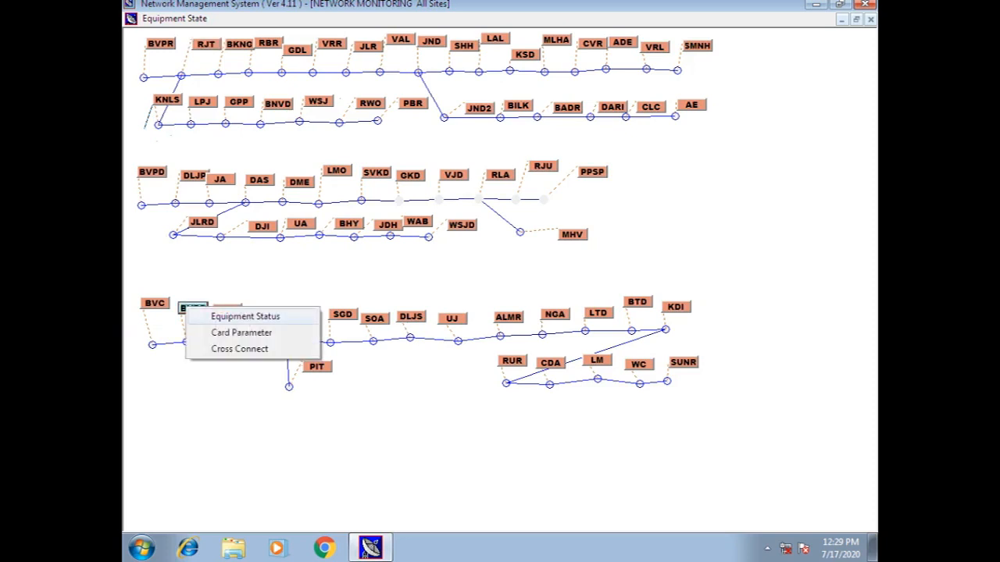
{"action": "left_click", "coordinate": [245, 316]}
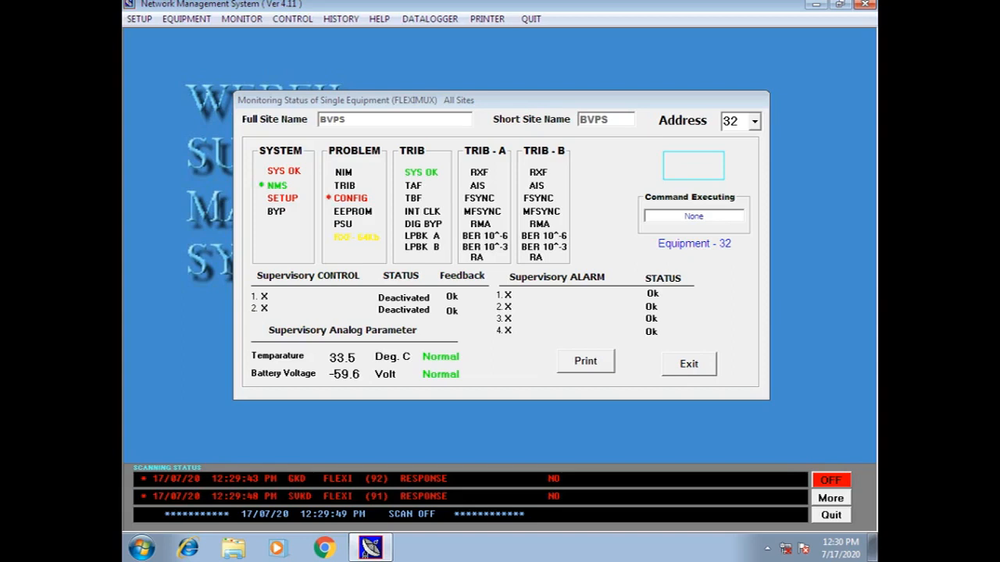
Exit the BVPS Monitoring Status of Single Equipment window
{"action": "left_click", "coordinate": [689, 365]}
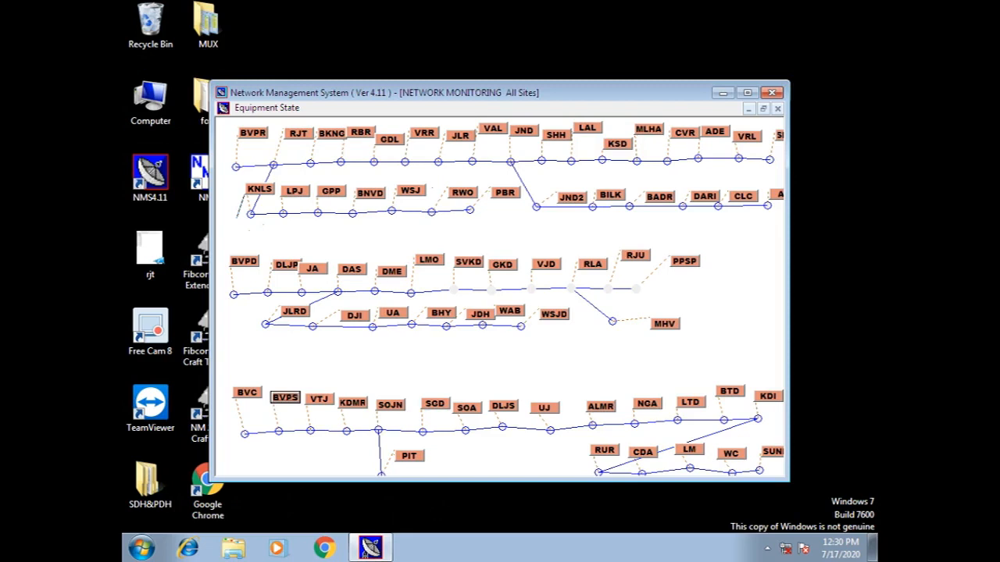
Open the Card Parameter window for the BVPS equipment
{"action": "right_click", "coordinate": [277, 397]}
{"action": "left_click", "coordinate": [277, 398]}
{"action": "right_click", "coordinate": [285, 397]}
{"action": "left_click", "coordinate": [336, 423]}
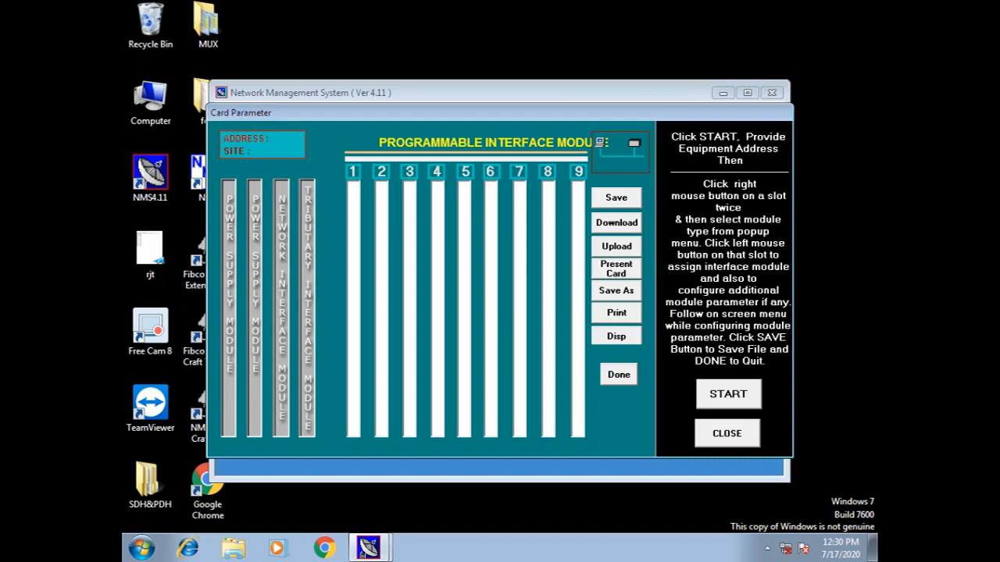
Select equipment address 32 and upload its card configuration from the equipment
{"action": "left_click", "coordinate": [728, 395]}
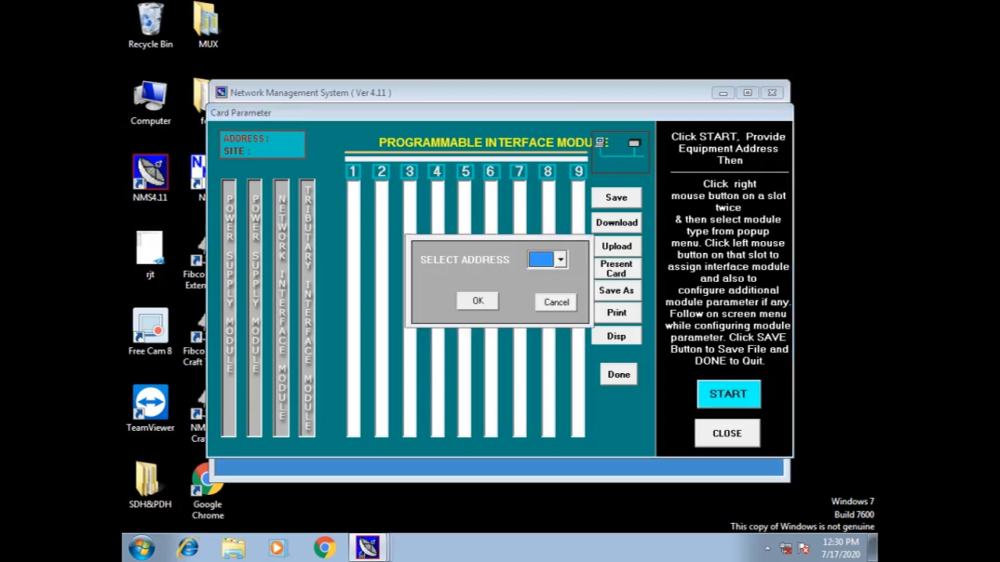
{"action": "left_click", "coordinate": [560, 260]}
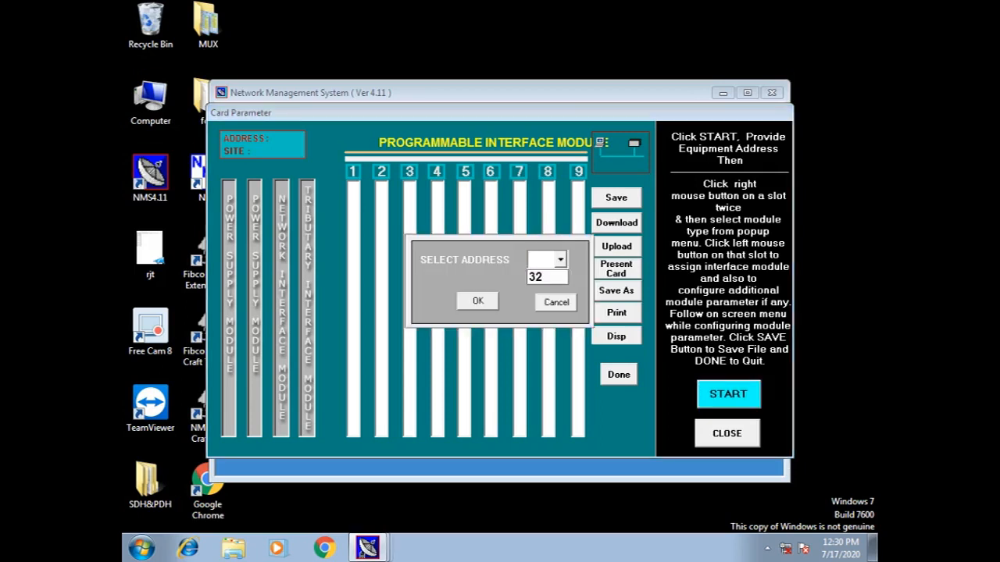
{"action": "left_click", "coordinate": [540, 278]}
{"action": "left_click", "coordinate": [477, 301]}
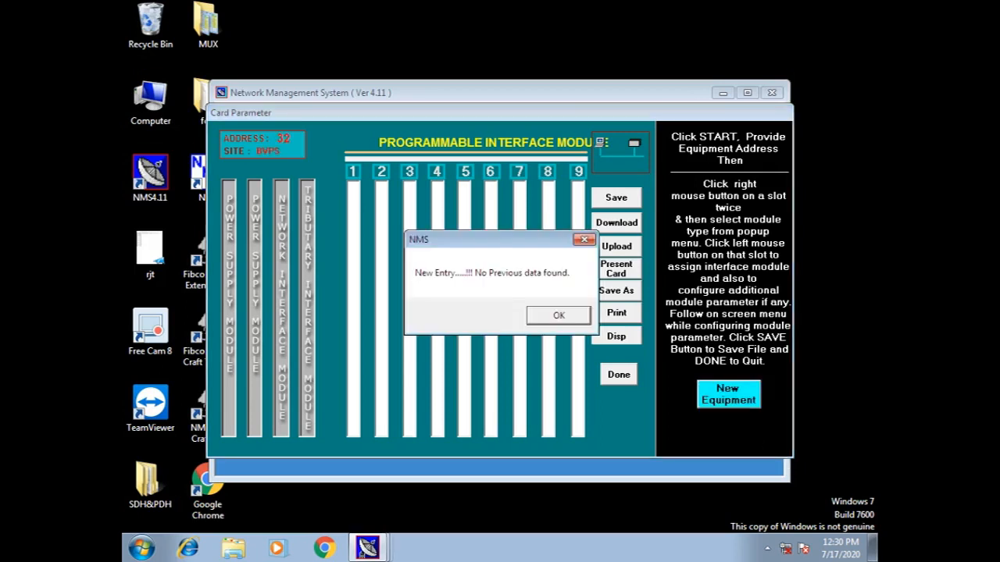
{"action": "left_click", "coordinate": [558, 315]}
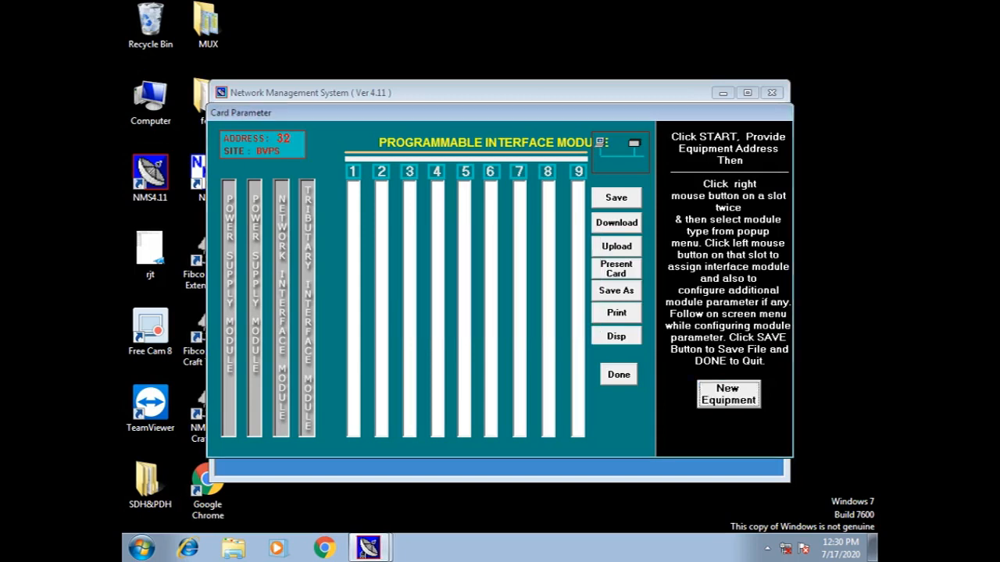
{"action": "left_click", "coordinate": [616, 246]}
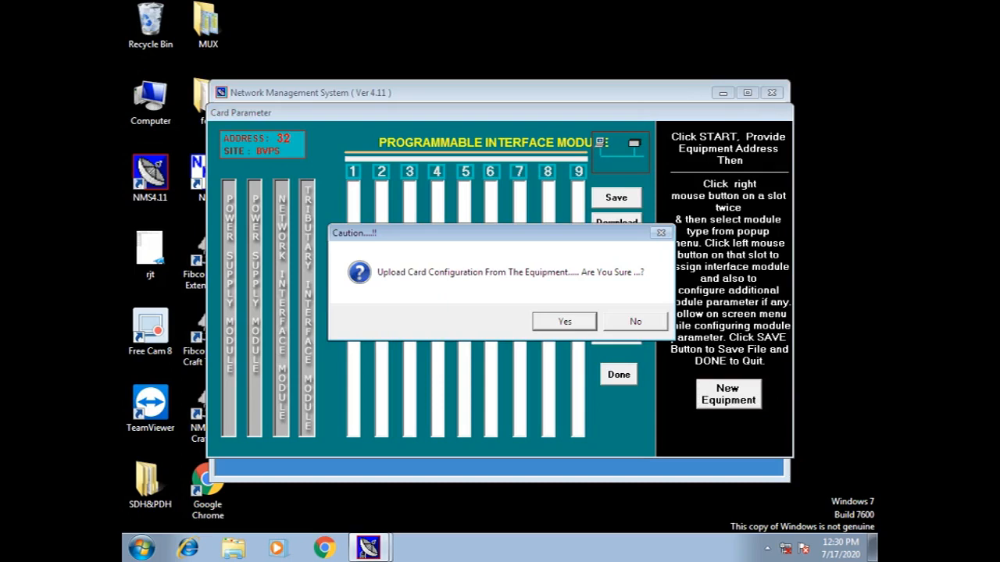
{"action": "left_click", "coordinate": [564, 321]}
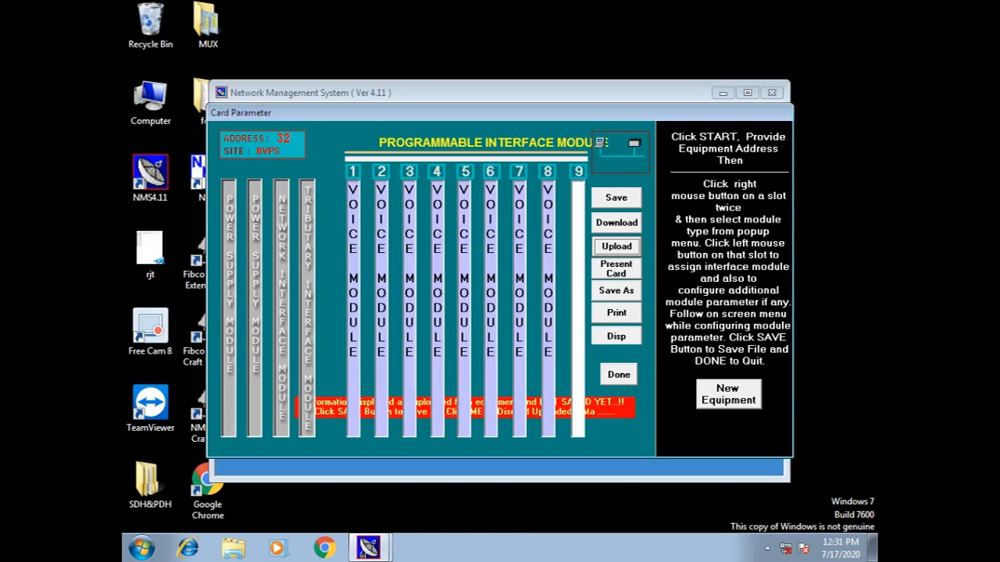
Review the Channel Configuration of voice modules in slots 1–4, then finish with Done
{"action": "left_click", "coordinate": [357, 322]}
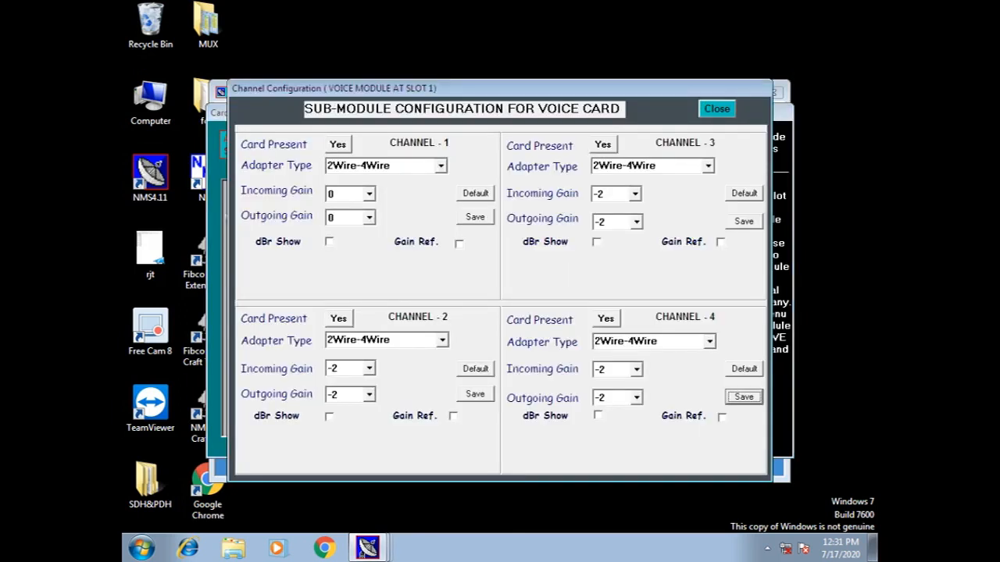
{"action": "left_click", "coordinate": [716, 109]}
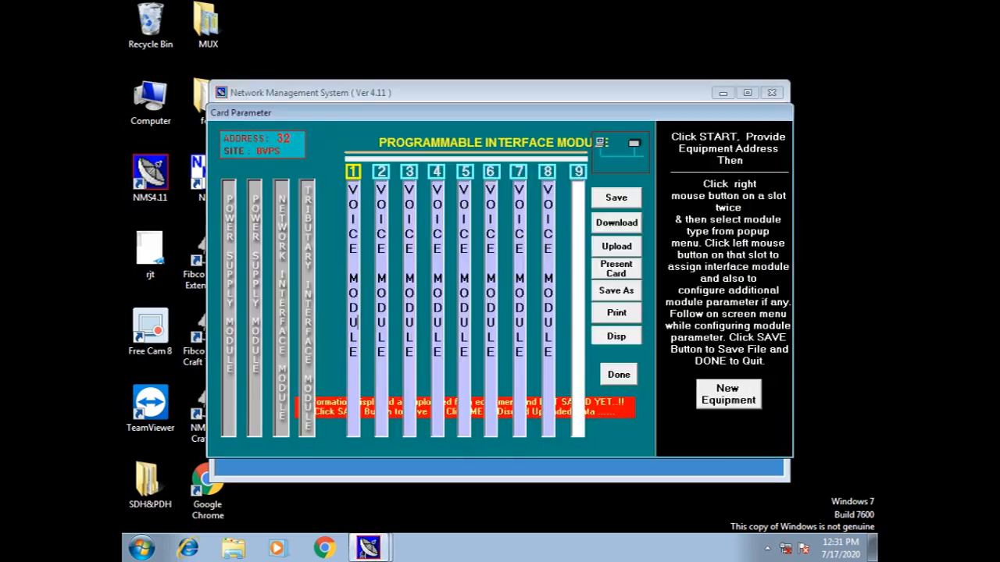
{"action": "left_click", "coordinate": [385, 235]}
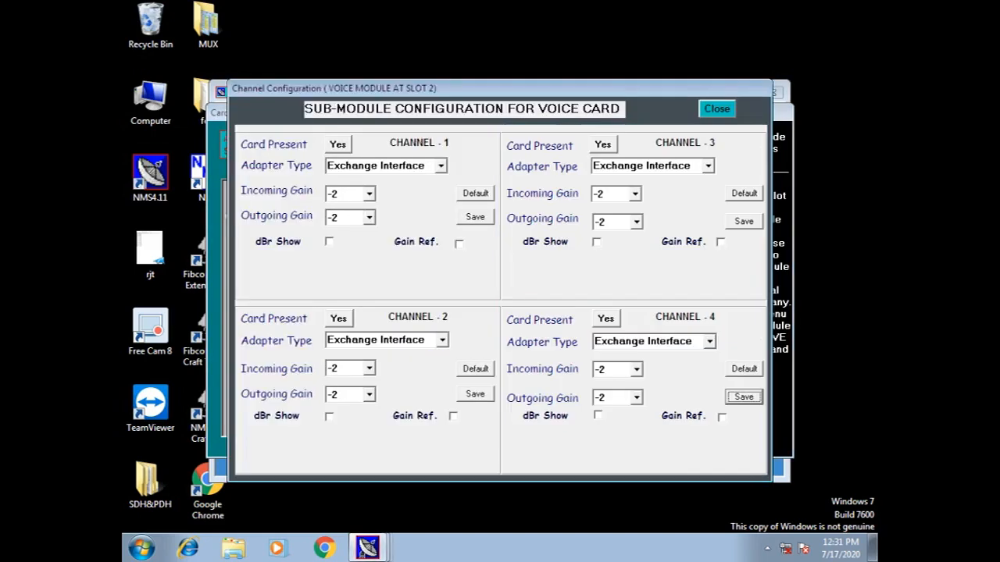
{"action": "left_click", "coordinate": [716, 109]}
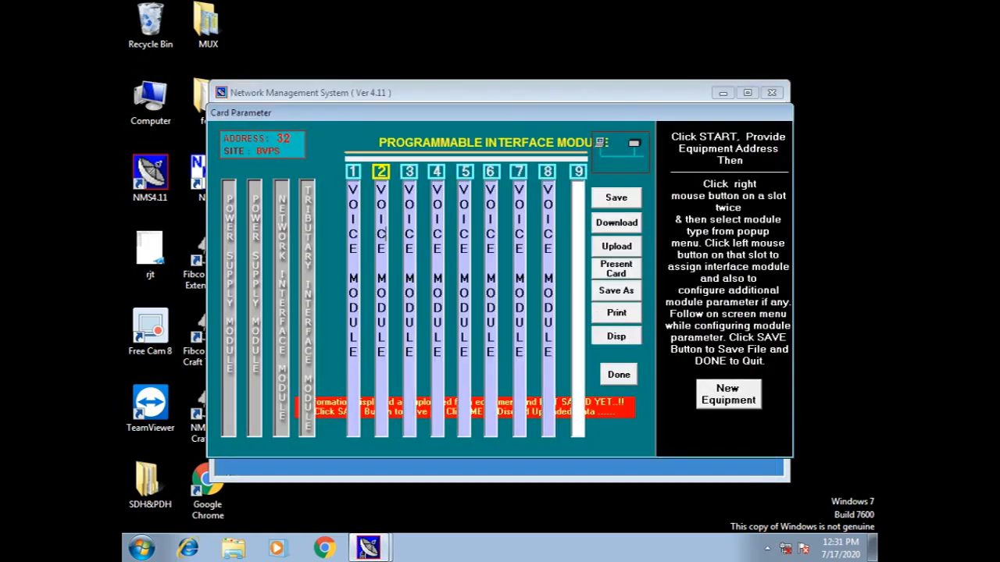
{"action": "left_click", "coordinate": [407, 234]}
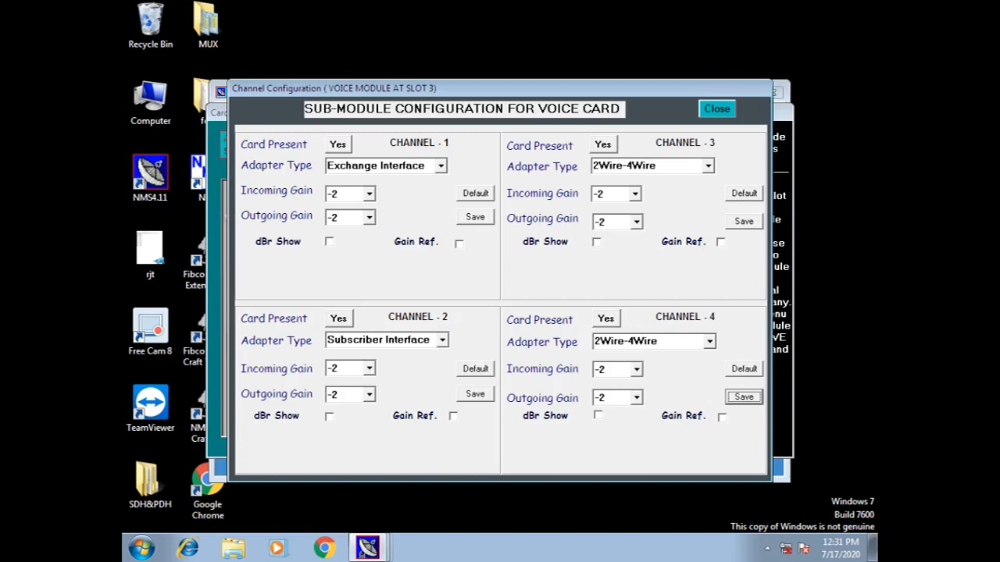
{"action": "left_click", "coordinate": [716, 109]}
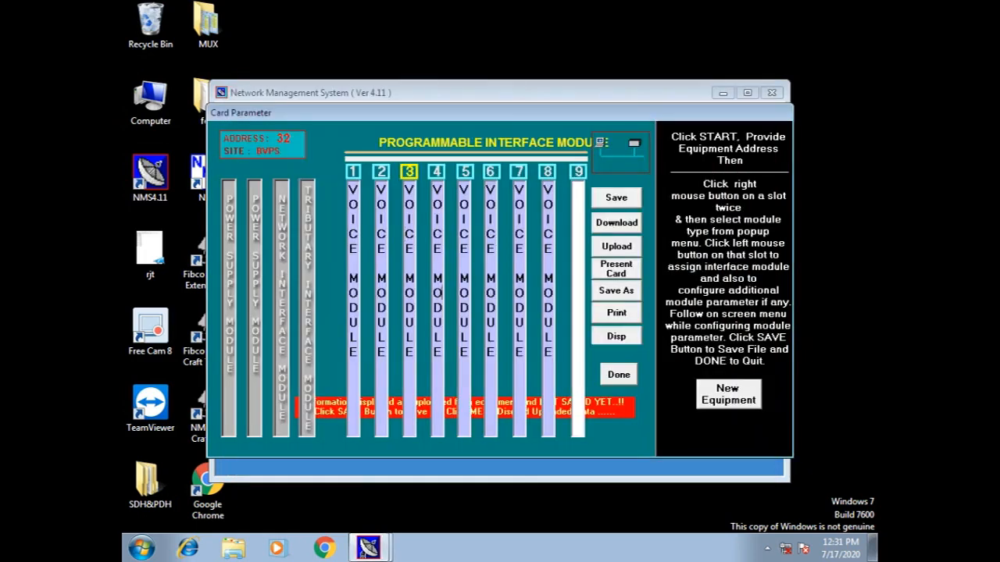
{"action": "left_click", "coordinate": [442, 292]}
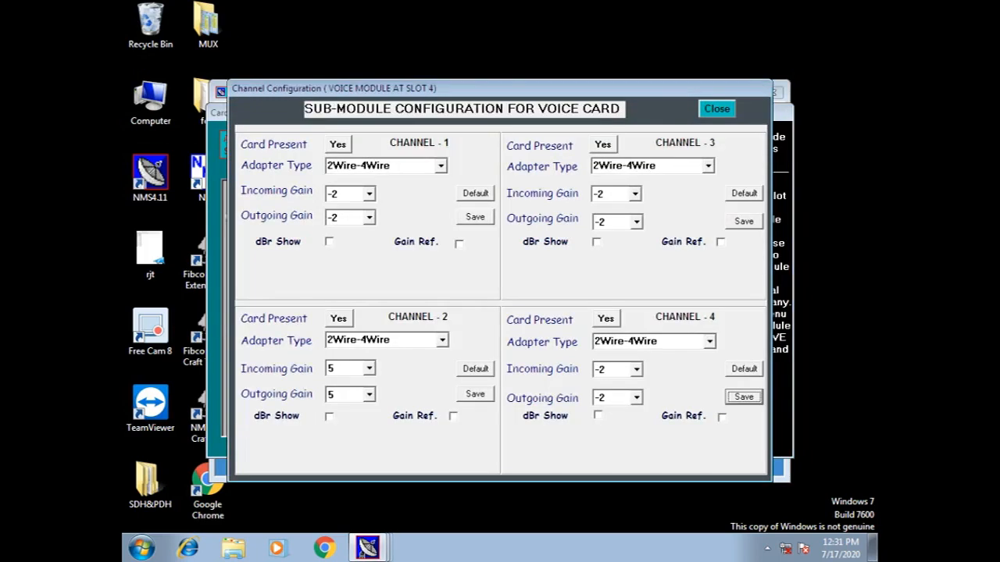
{"action": "left_click", "coordinate": [716, 109]}
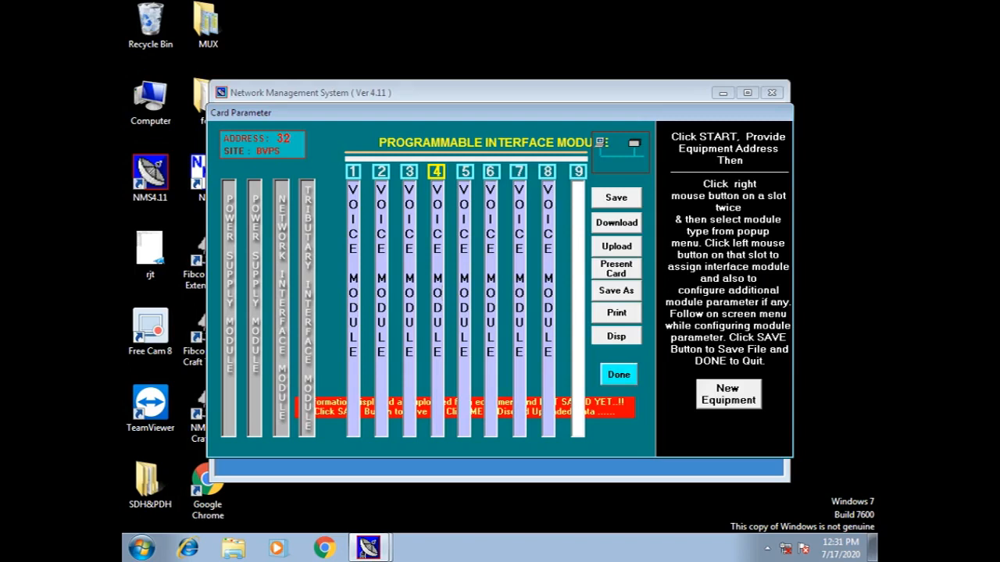
{"action": "left_click", "coordinate": [619, 375]}
Leave without saving, then load BVPS's Normal cross-connect table for address 32
{"action": "key", "text": "Return"}
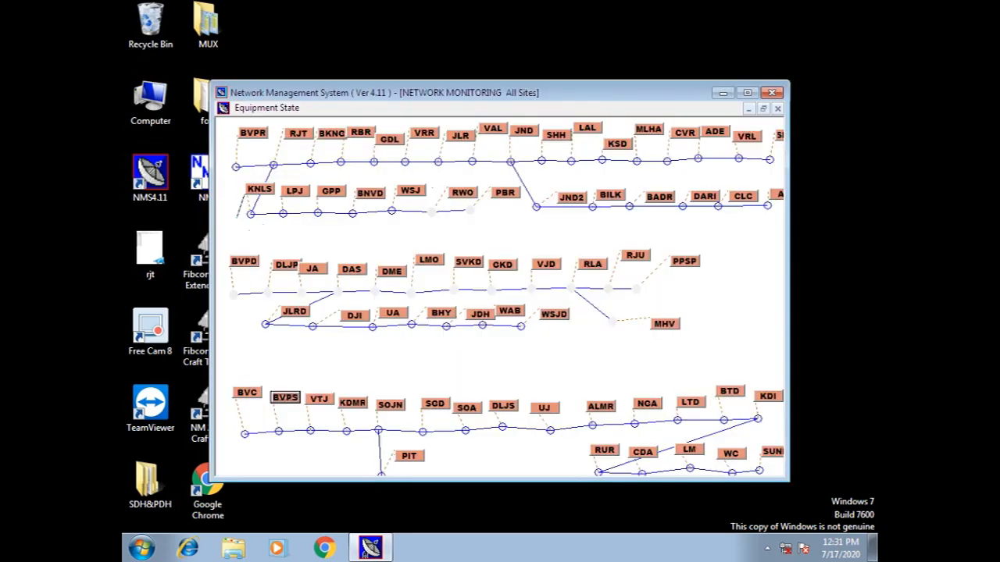
{"action": "right_click", "coordinate": [287, 400]}
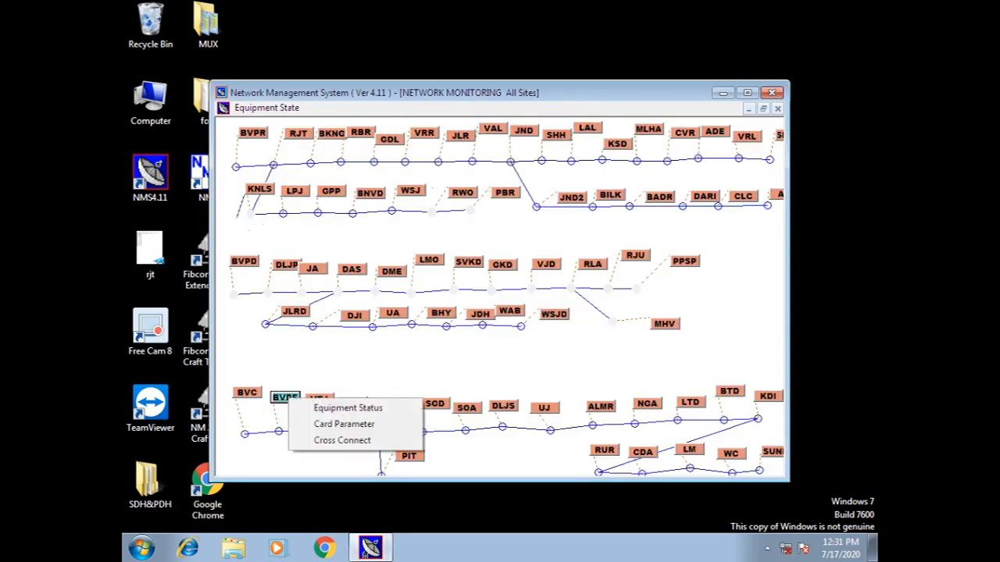
{"action": "left_click", "coordinate": [342, 440]}
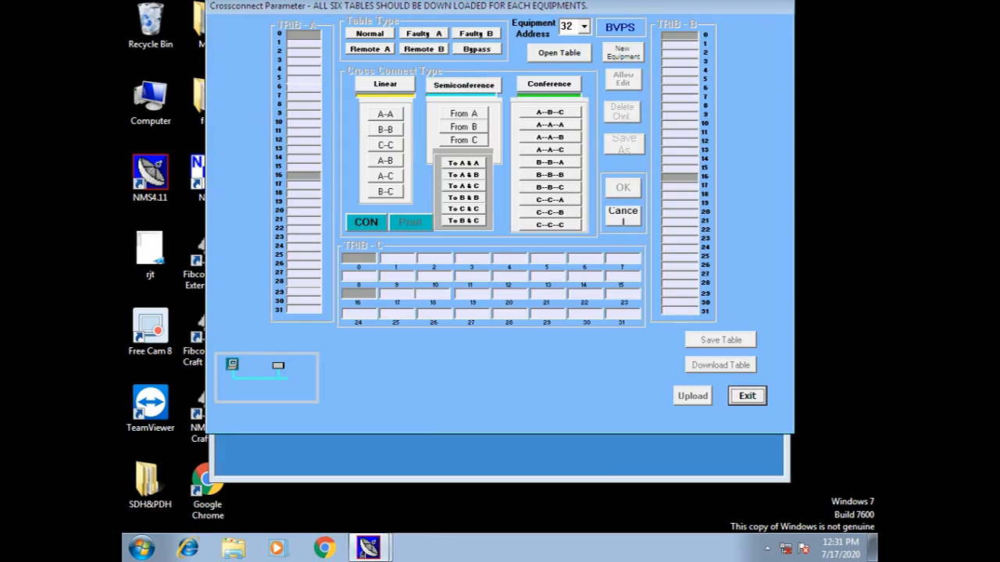
{"action": "left_click", "coordinate": [560, 53]}
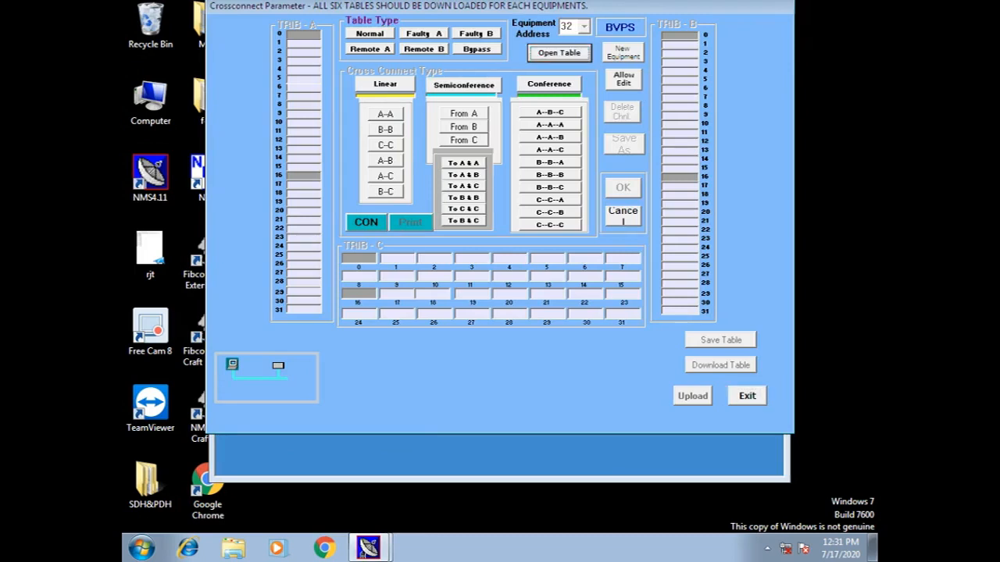
{"action": "left_click", "coordinate": [369, 34]}
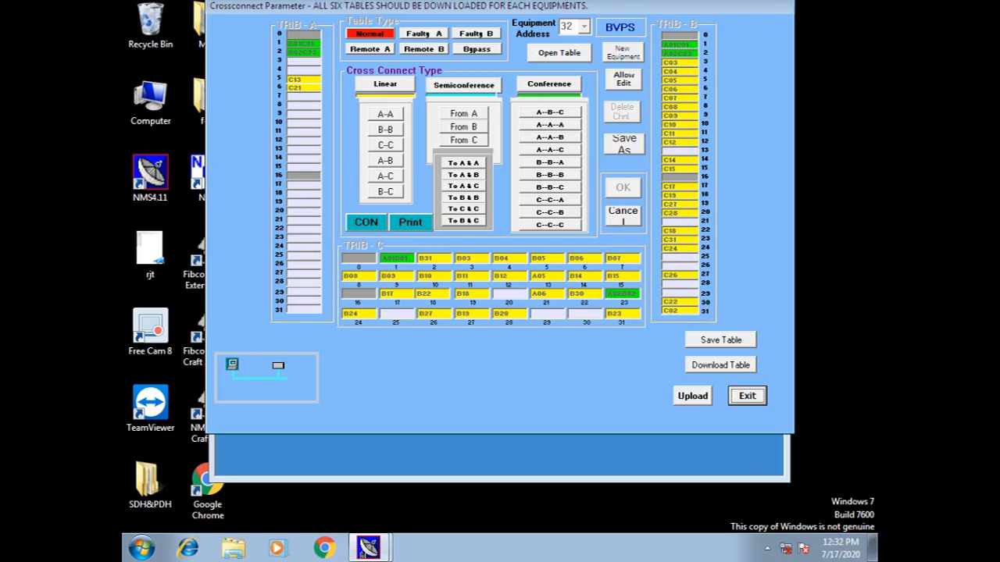
Upload BVPS's cross-connect table, then choose New Equipment and answer No to discarding
{"action": "left_click", "coordinate": [693, 396]}
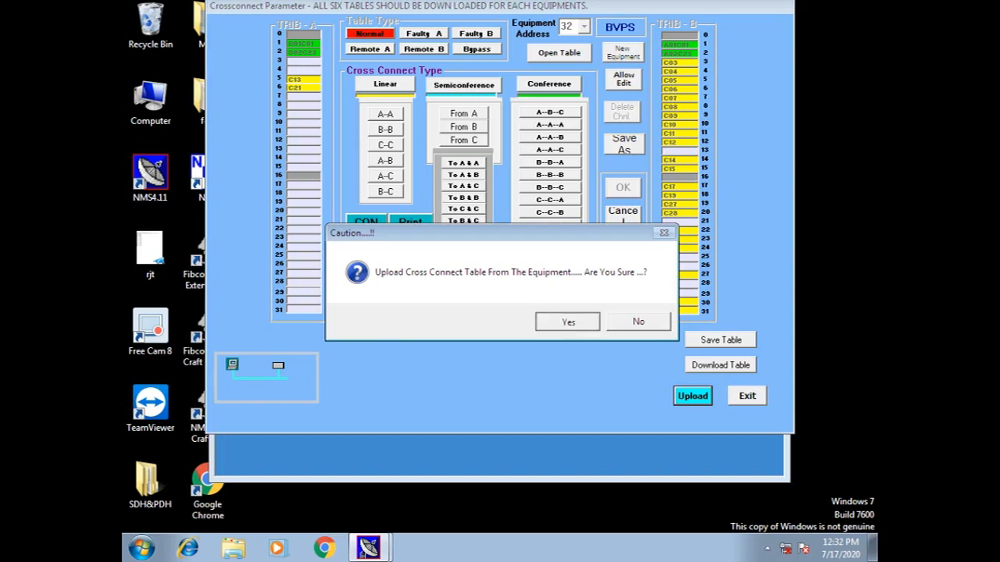
{"action": "key", "text": "Return"}
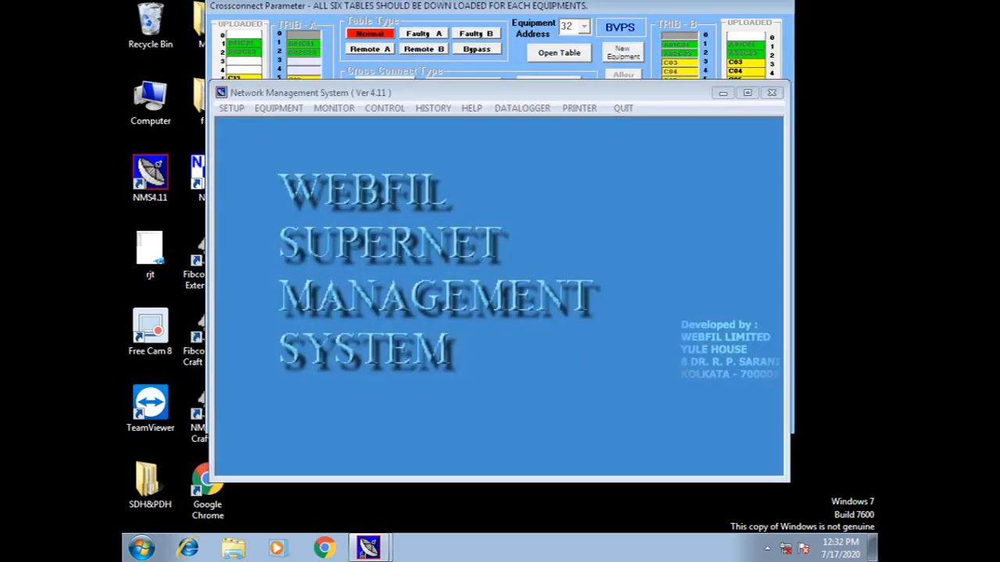
{"action": "left_click", "coordinate": [622, 52]}
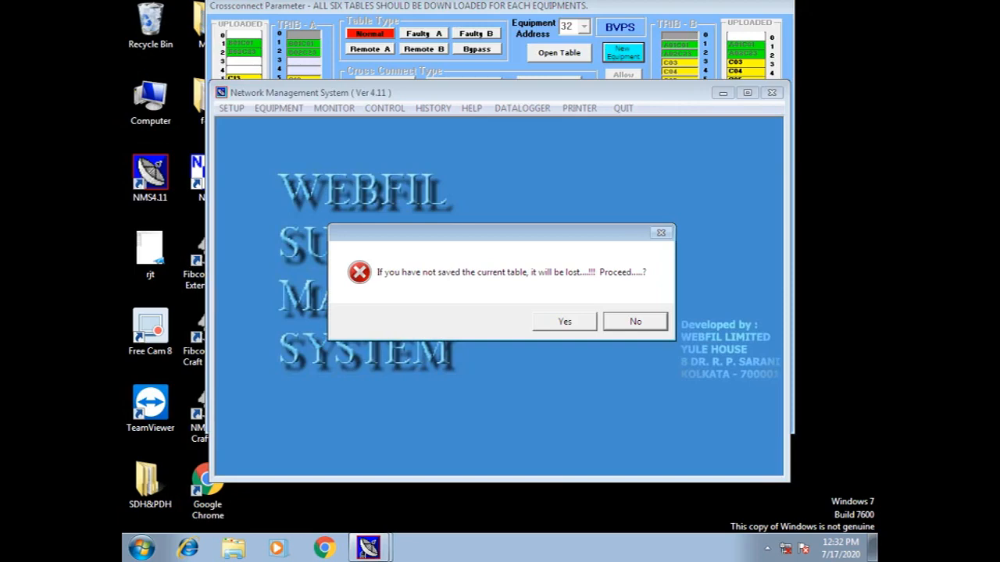
{"action": "left_click", "coordinate": [635, 321]}
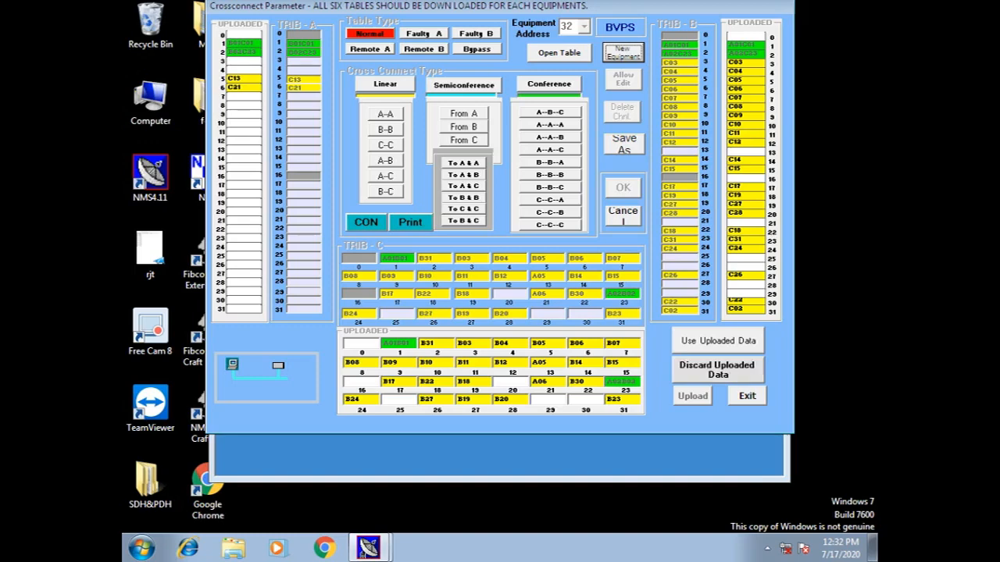
Use the uploaded data, allow editing, and select B31 in TRIB-C slot 2
{"action": "left_click", "coordinate": [718, 342]}
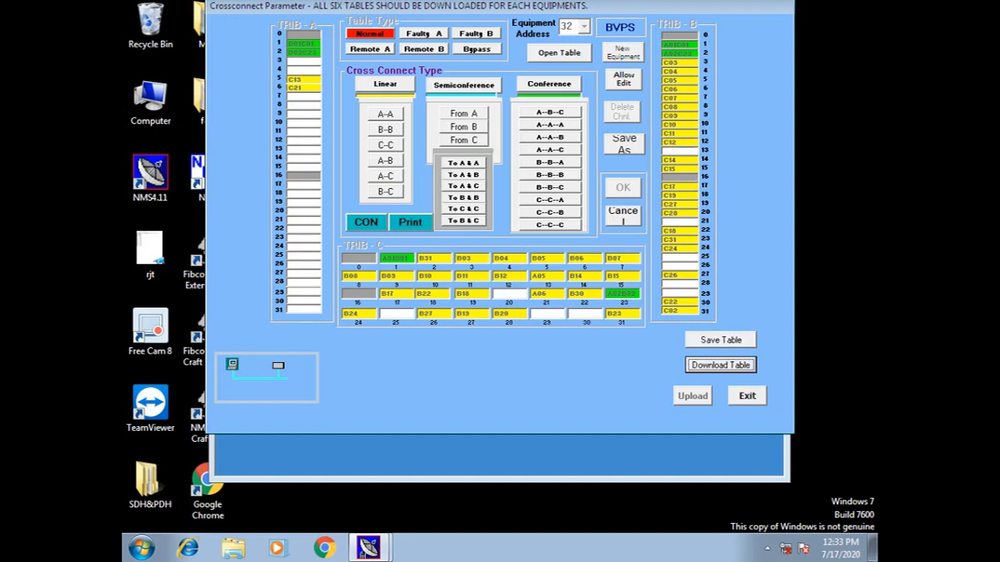
{"action": "left_click", "coordinate": [623, 80]}
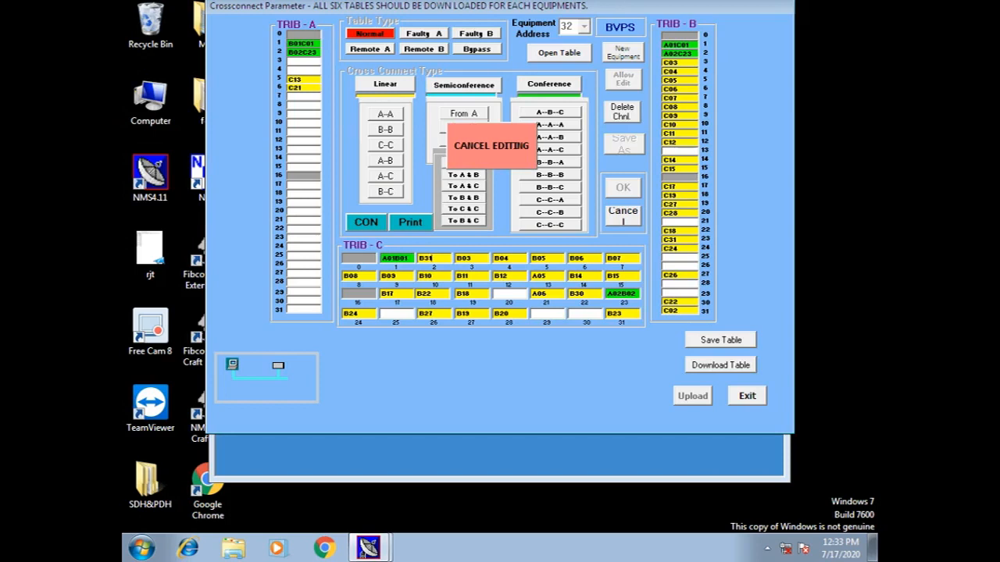
{"action": "left_click", "coordinate": [433, 259]}
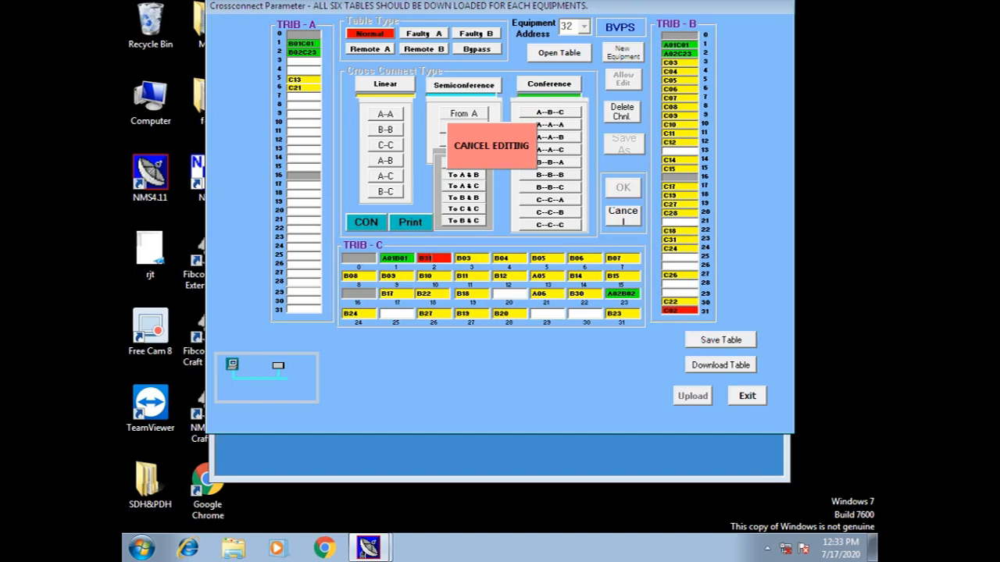
Cancel the edit and add a linear A--C link between TRIB-A 15 and TRIB-C 25
{"action": "left_click", "coordinate": [622, 112]}
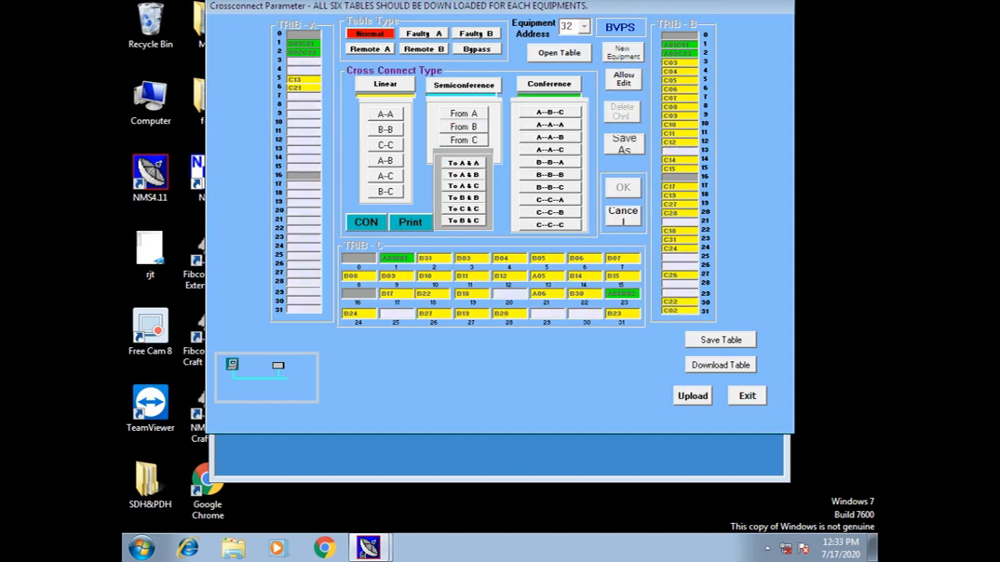
{"action": "left_click", "coordinate": [385, 84]}
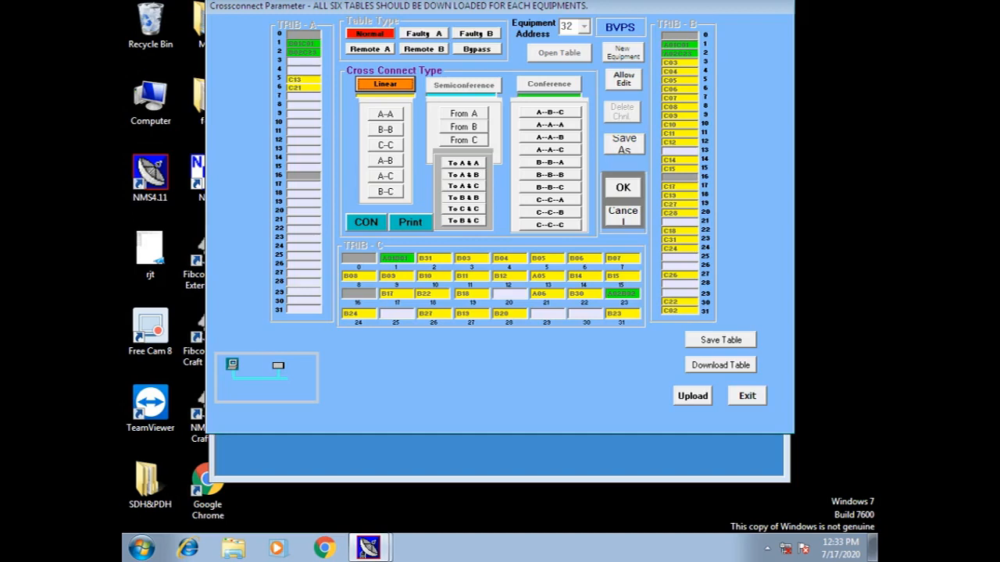
{"action": "left_click", "coordinate": [386, 176]}
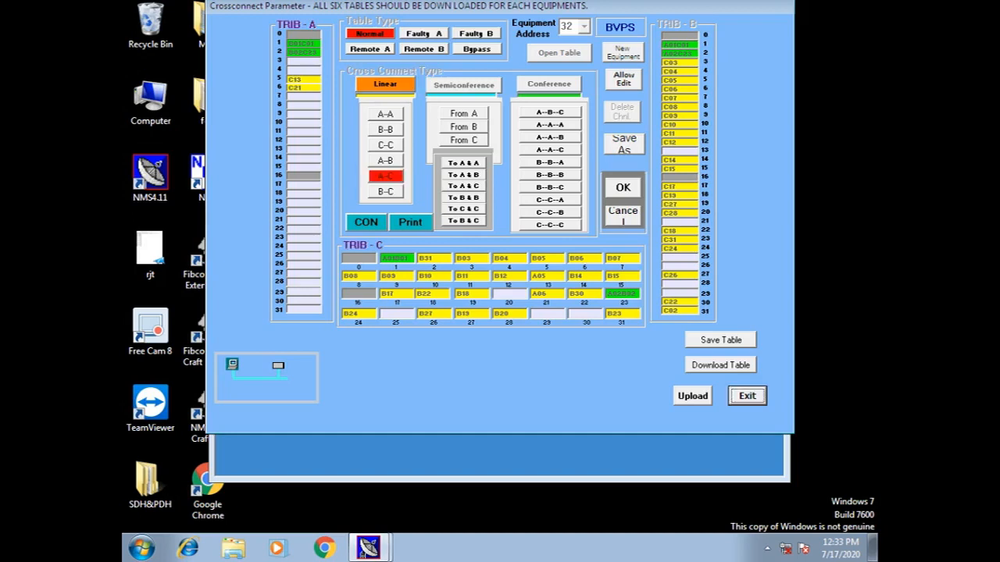
{"action": "left_click", "coordinate": [396, 314]}
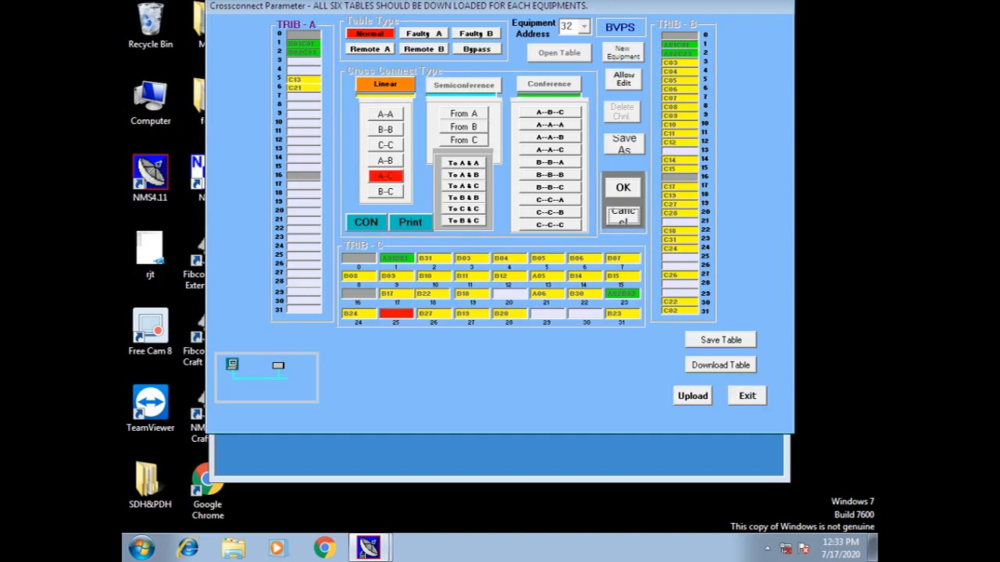
{"action": "left_click", "coordinate": [304, 167]}
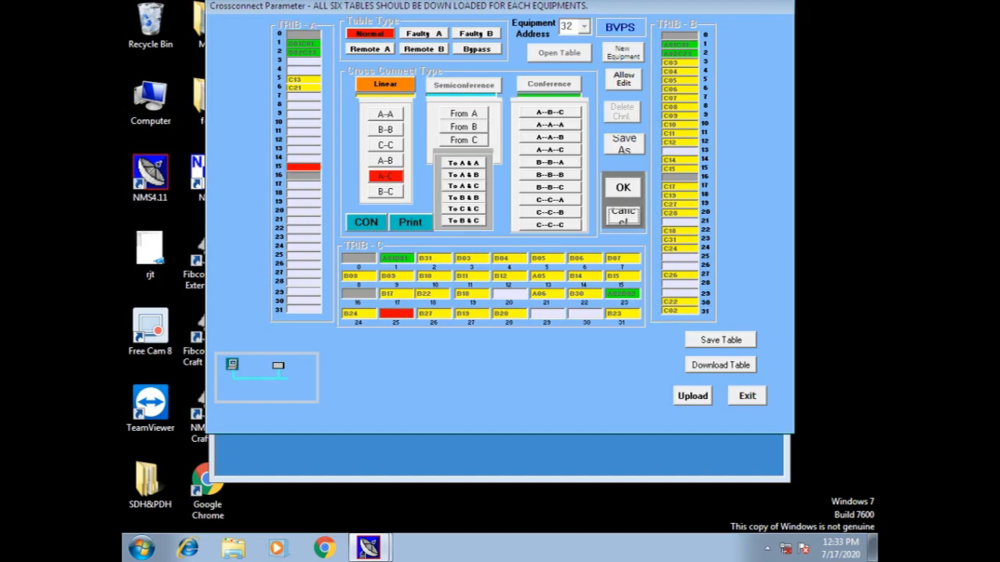
{"action": "left_click", "coordinate": [623, 188]}
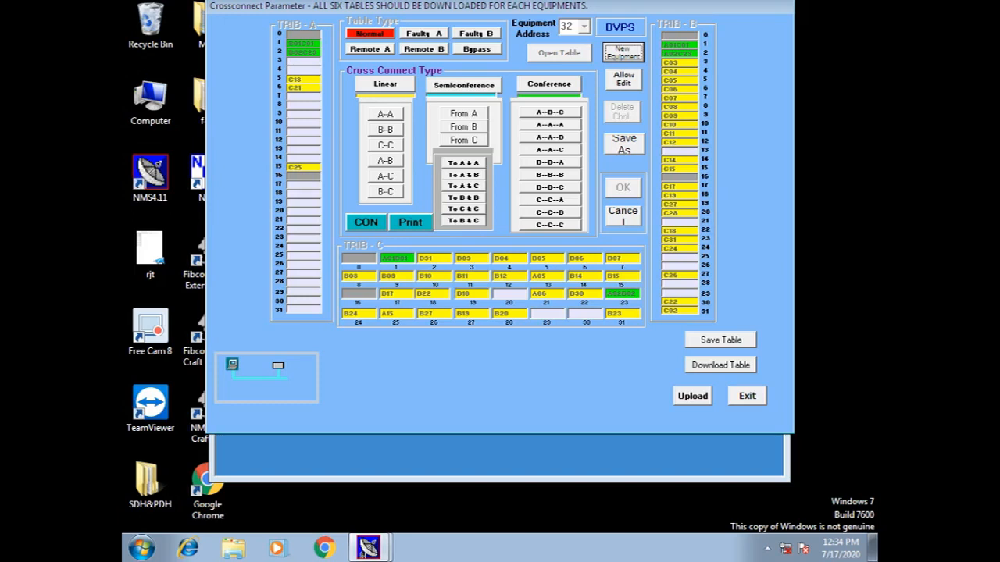
Add an A–B–C conference of TRIB-A 28, TRIB-C 29 and TRIB-B 25, then close the BVPS window
{"action": "left_click", "coordinate": [549, 84]}
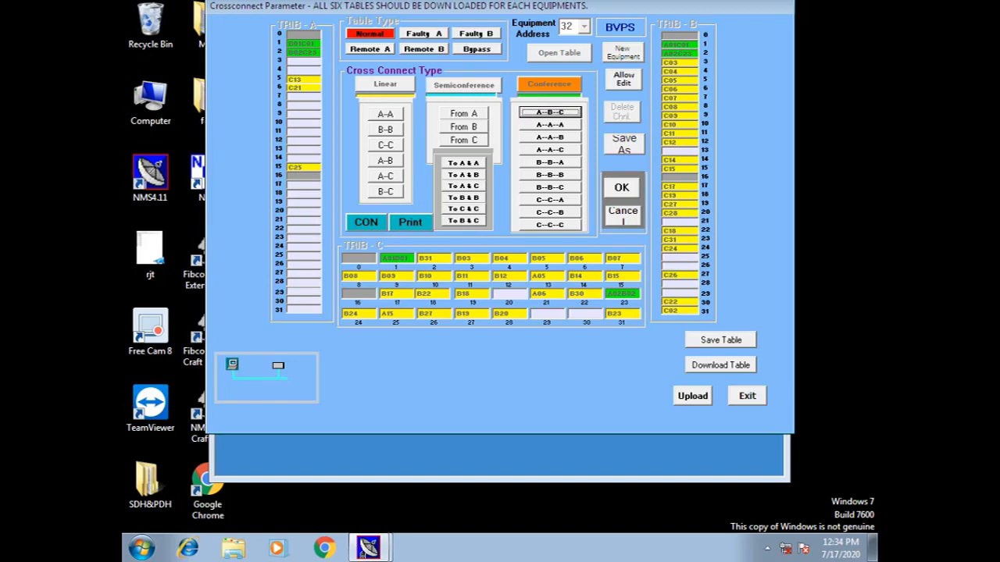
{"action": "left_click", "coordinate": [550, 112]}
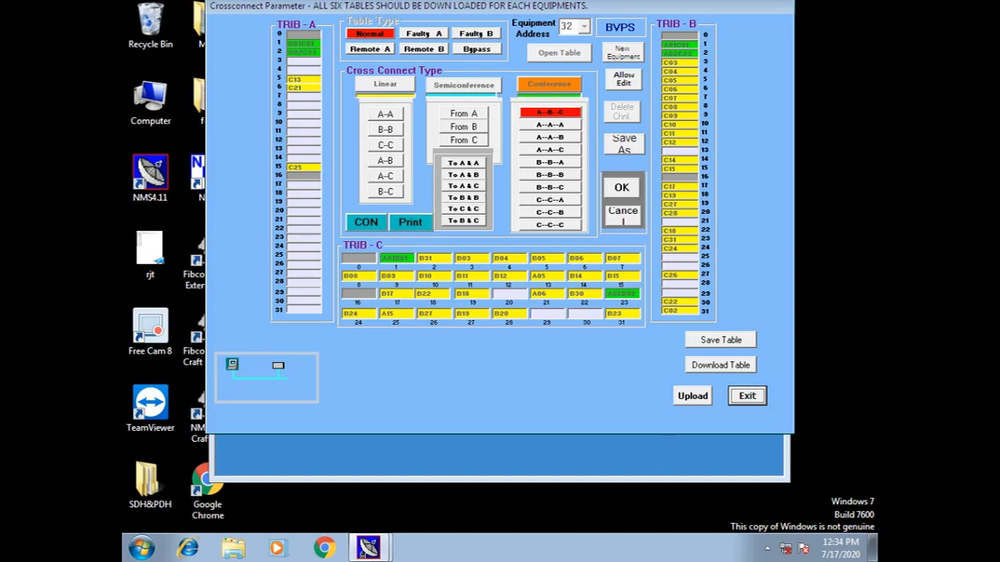
{"action": "left_click", "coordinate": [304, 282]}
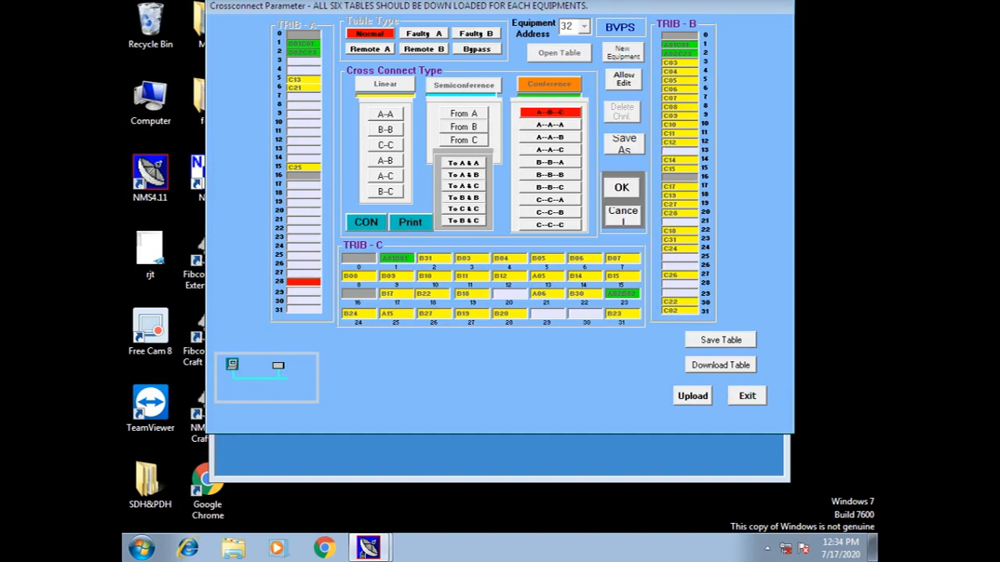
{"action": "left_click", "coordinate": [547, 314]}
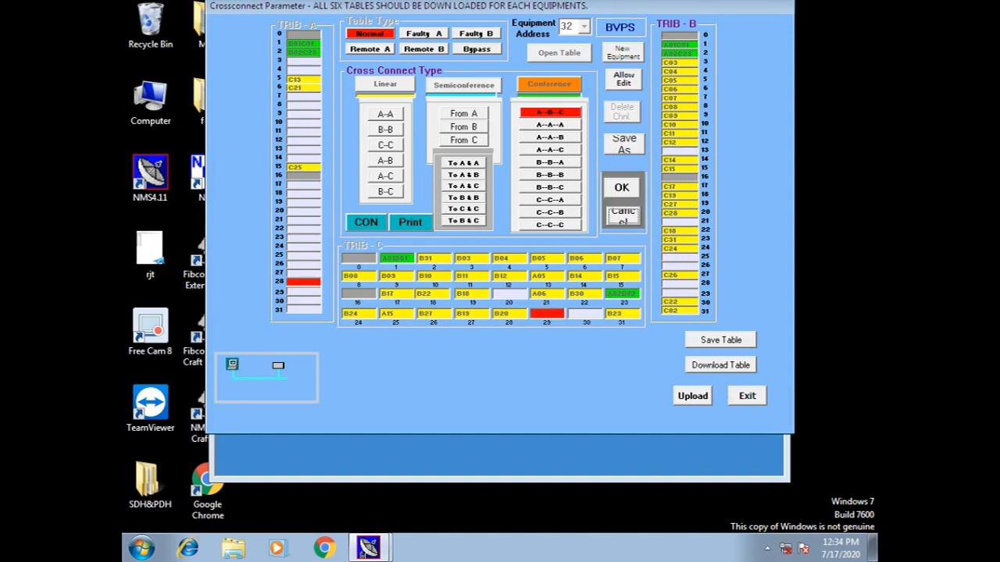
{"action": "left_click", "coordinate": [680, 257]}
{"action": "left_click", "coordinate": [621, 188]}
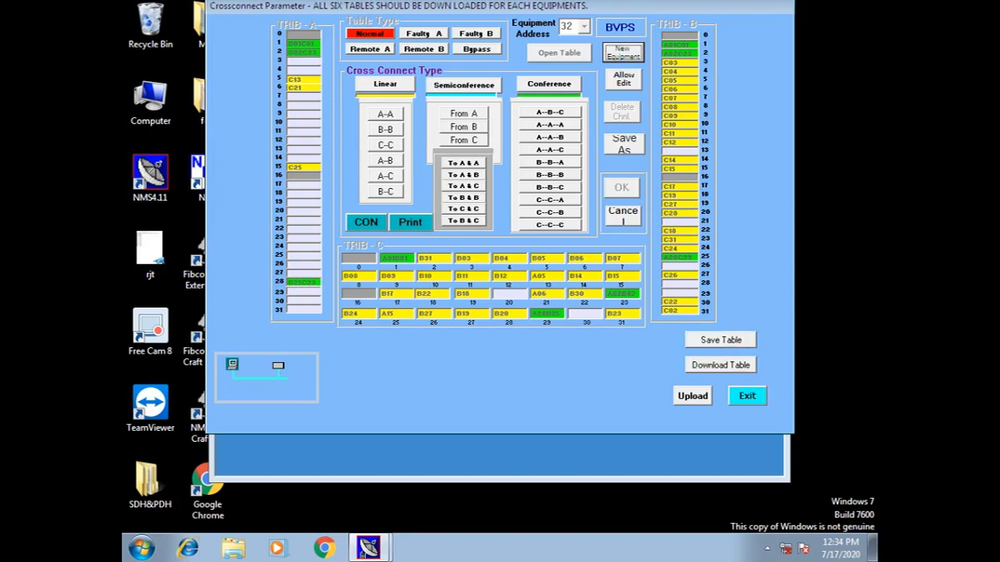
{"action": "left_click", "coordinate": [747, 396]}
Exit without saving, then load KDMR (address 34)'s Normal cross-connect table from the maximized map
{"action": "left_click", "coordinate": [565, 319]}
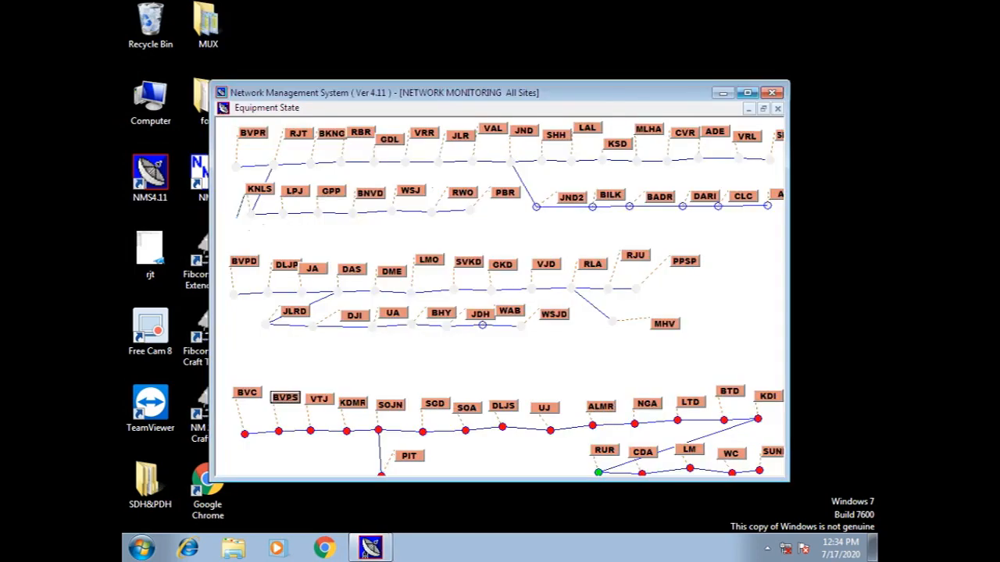
{"action": "left_click", "coordinate": [747, 92]}
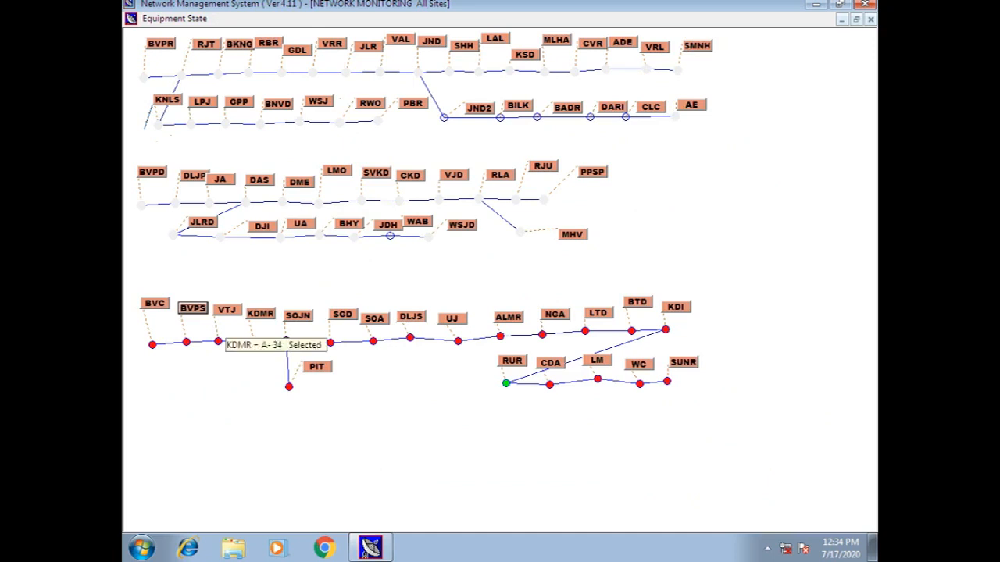
{"action": "right_click", "coordinate": [261, 314]}
{"action": "left_click", "coordinate": [318, 357]}
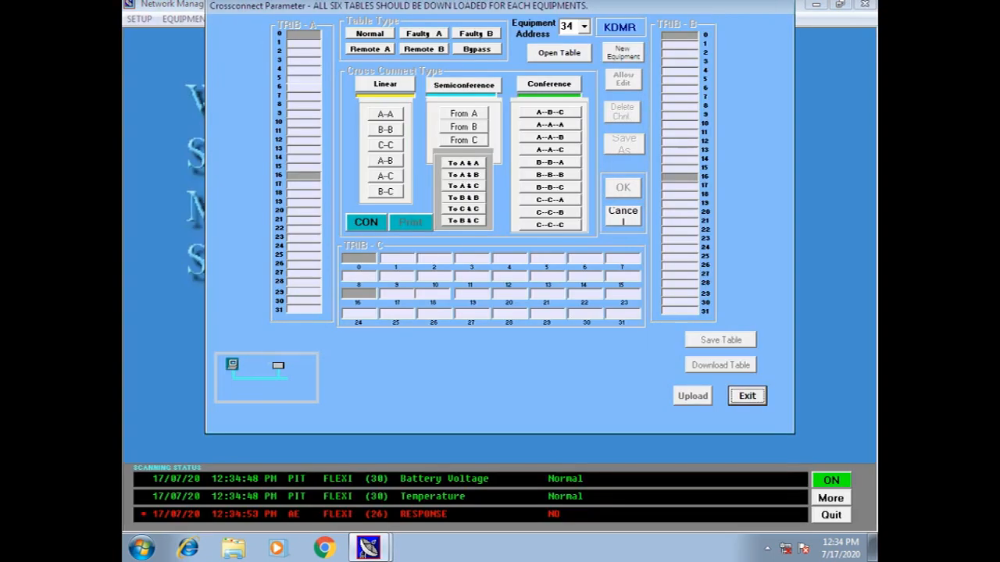
{"action": "left_click", "coordinate": [560, 53]}
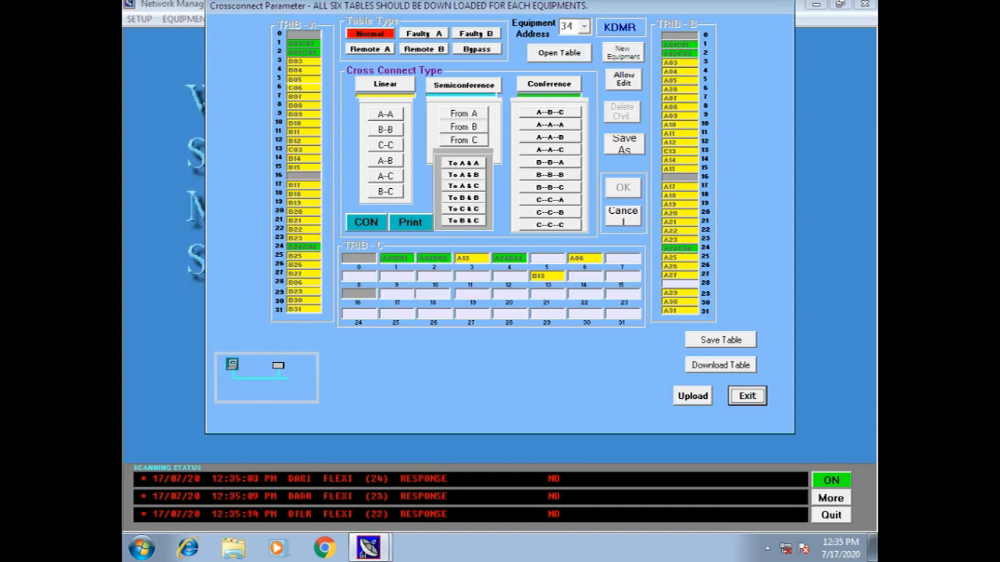
Upload KDMR's Faulty A cross-connect table from the equipment and use the uploaded data
{"action": "left_click", "coordinate": [559, 53]}
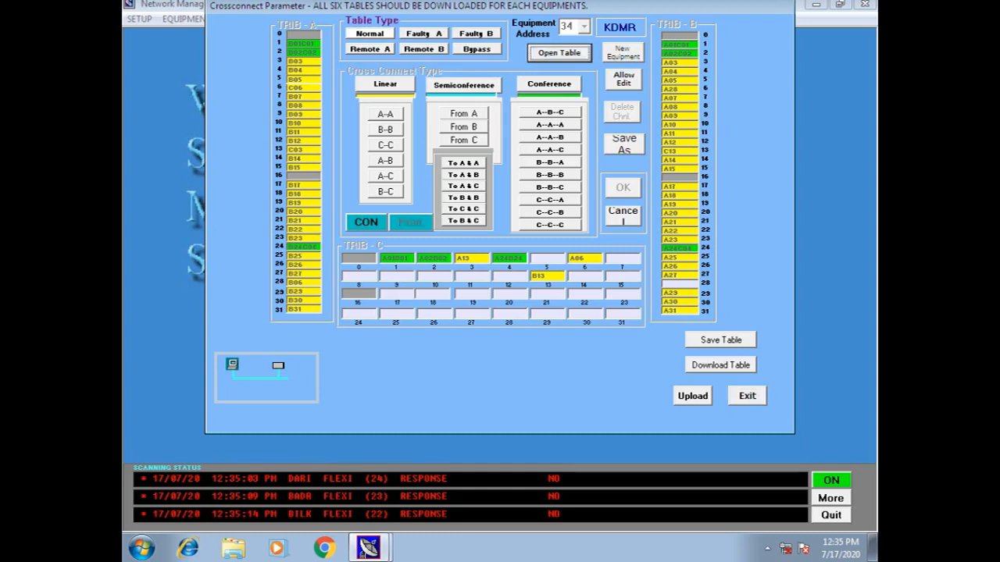
{"action": "left_click", "coordinate": [424, 34]}
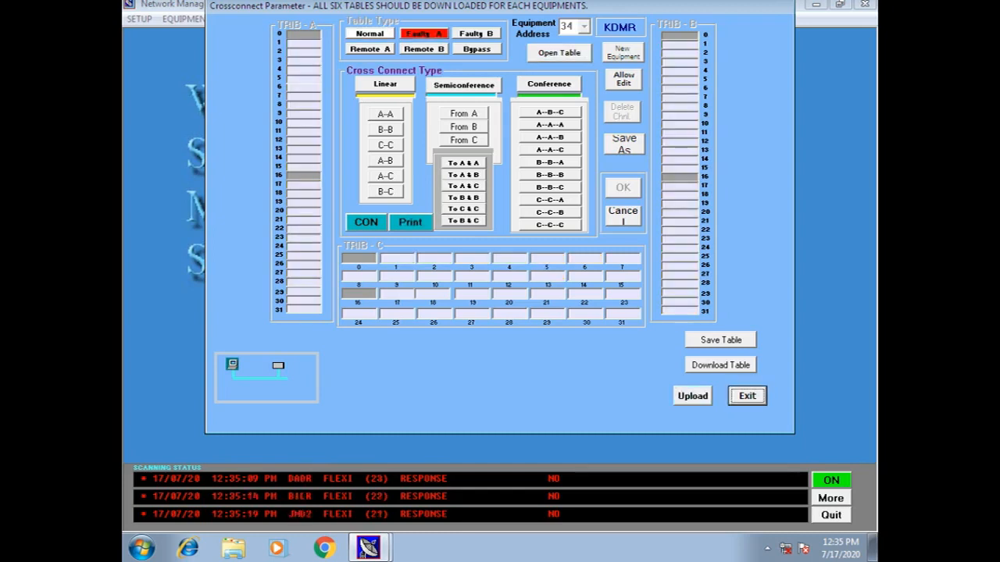
{"action": "left_click", "coordinate": [693, 396]}
{"action": "left_click", "coordinate": [567, 321]}
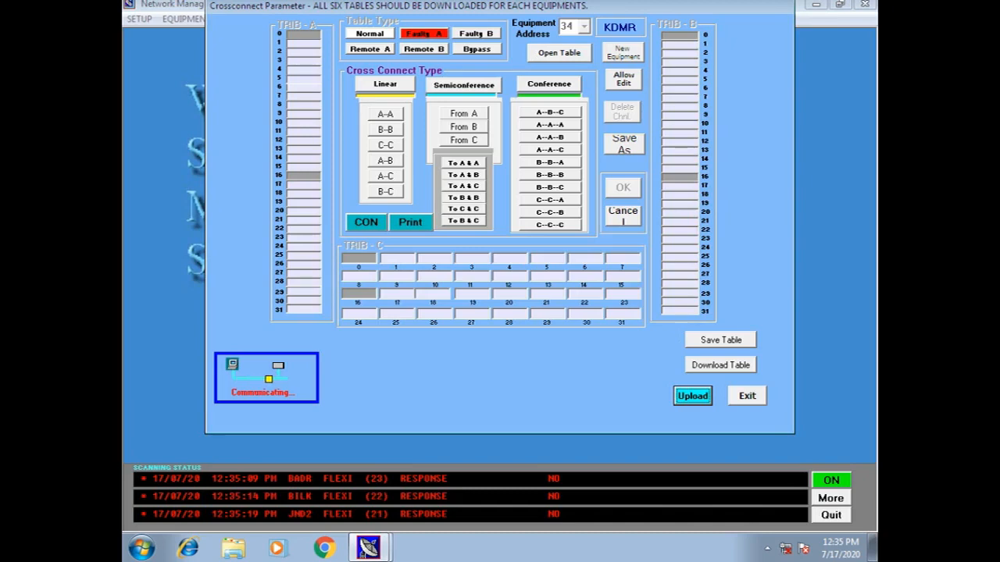
{"action": "left_click", "coordinate": [718, 341]}
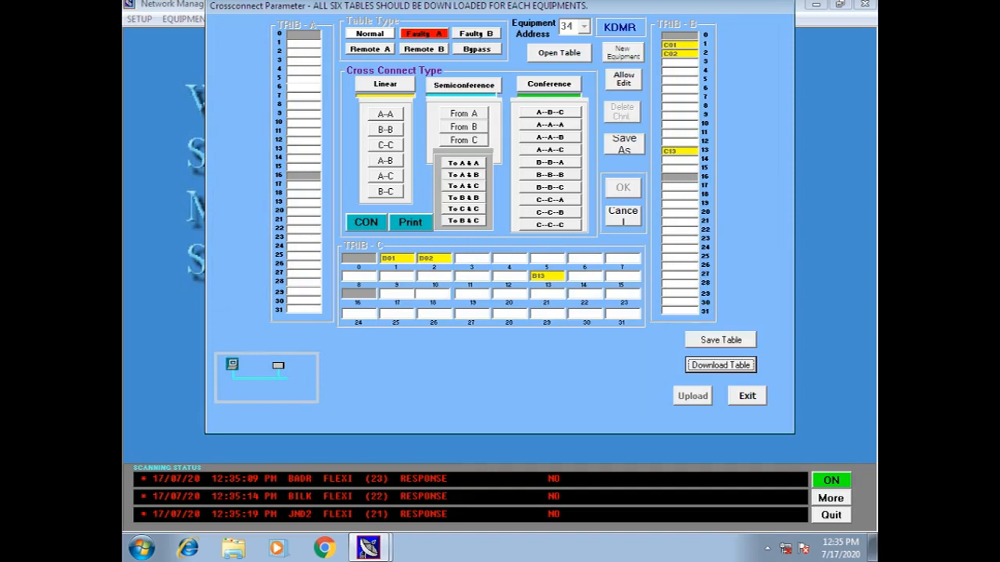
Upload KDMR's Faulty B cross-connect table from the equipment
{"action": "left_click", "coordinate": [560, 53]}
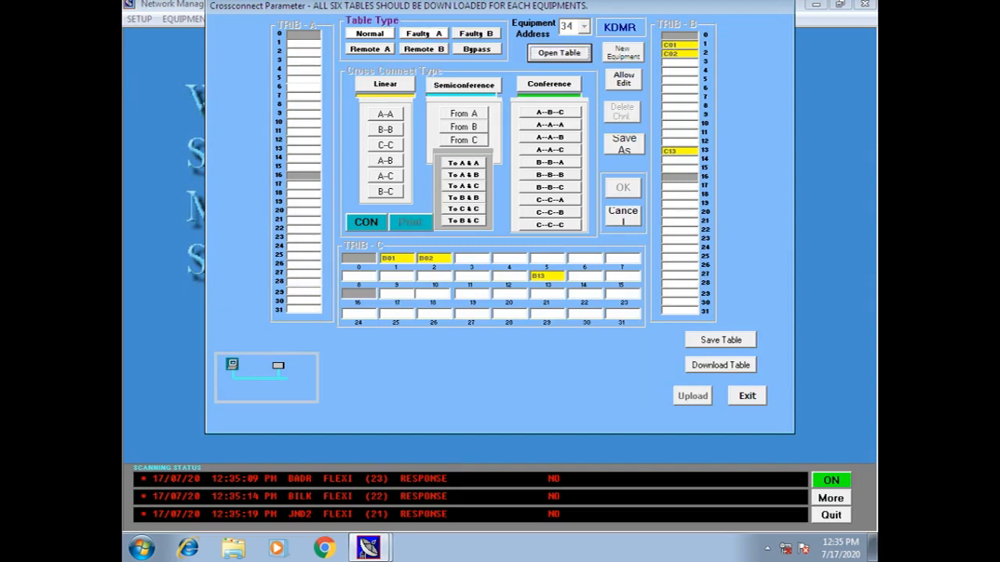
{"action": "left_click", "coordinate": [476, 35]}
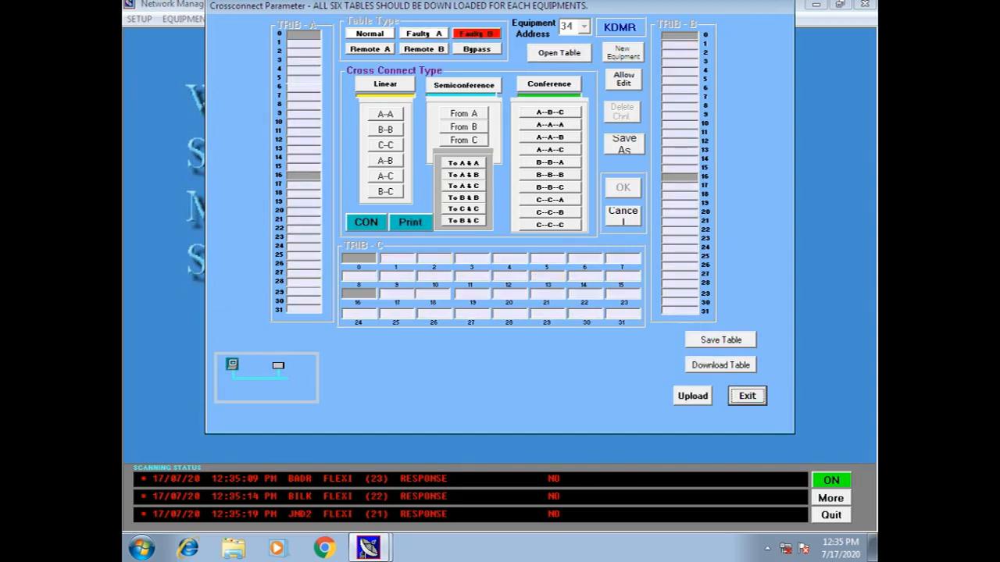
{"action": "left_click", "coordinate": [693, 396]}
{"action": "key", "text": "Return"}
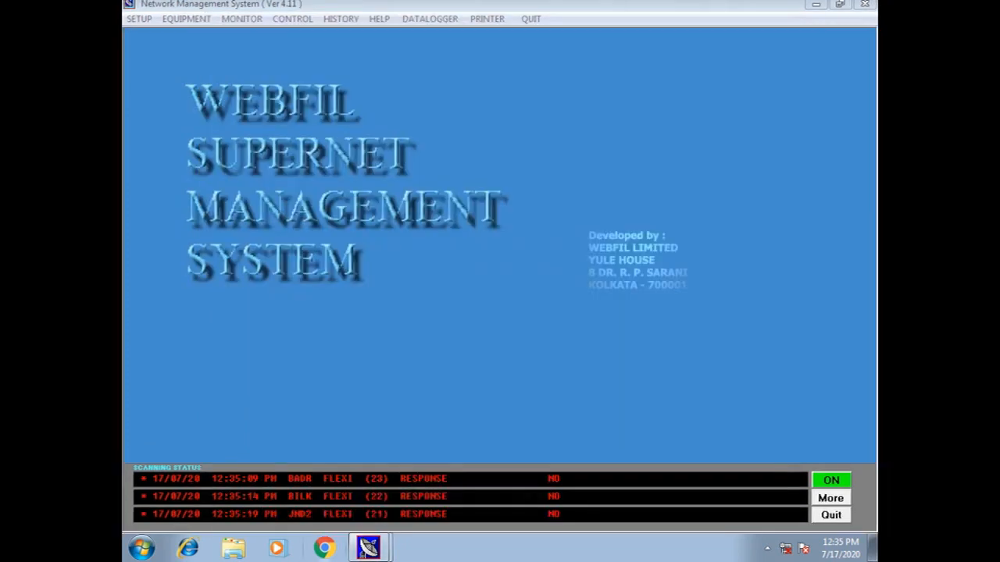
Restore the cross-connect window, adopt the uploaded data, and upload the Remote A table
{"action": "left_click", "coordinate": [362, 552]}
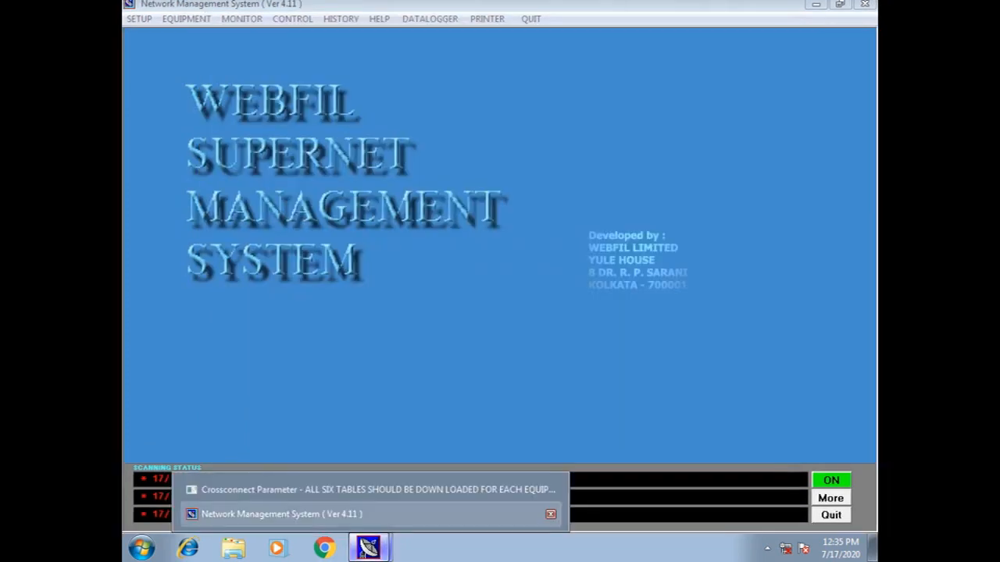
{"action": "left_click", "coordinate": [375, 490]}
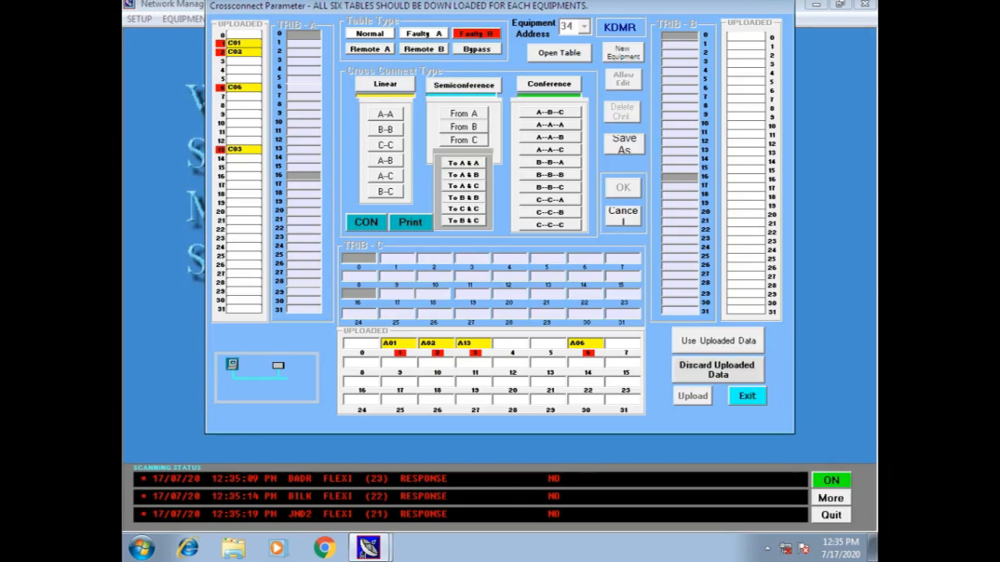
{"action": "left_click", "coordinate": [719, 341]}
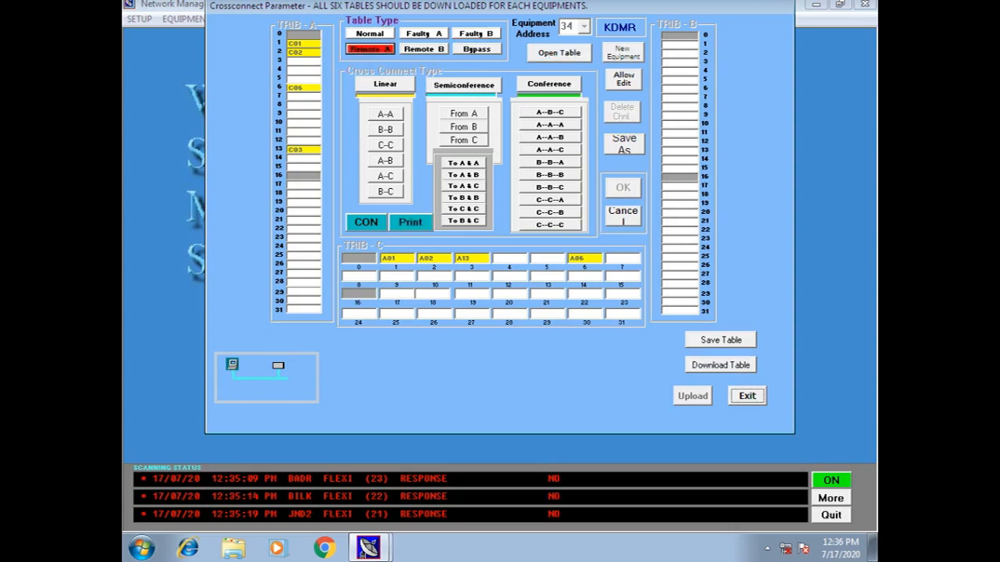
{"action": "left_click", "coordinate": [693, 396]}
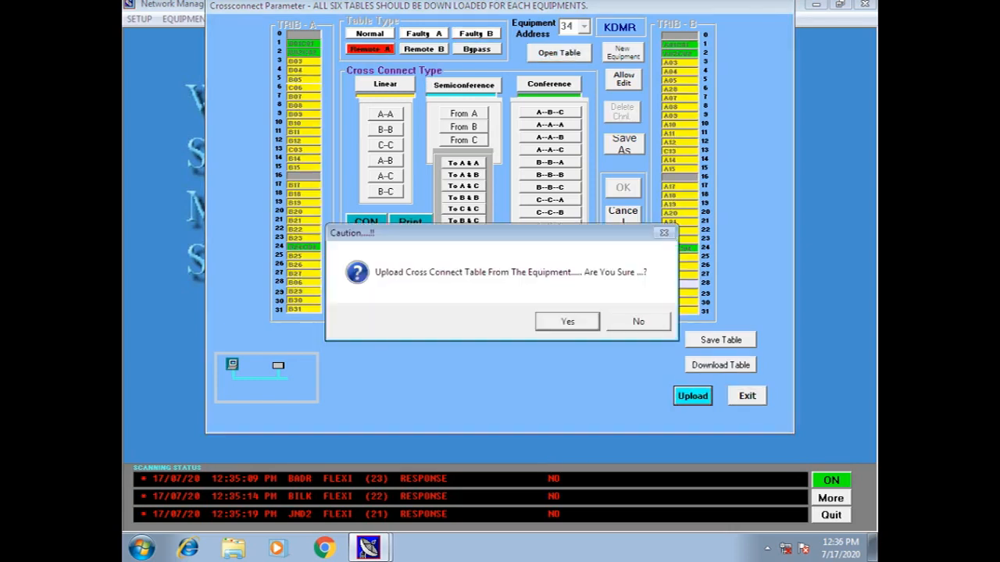
{"action": "left_click", "coordinate": [568, 322]}
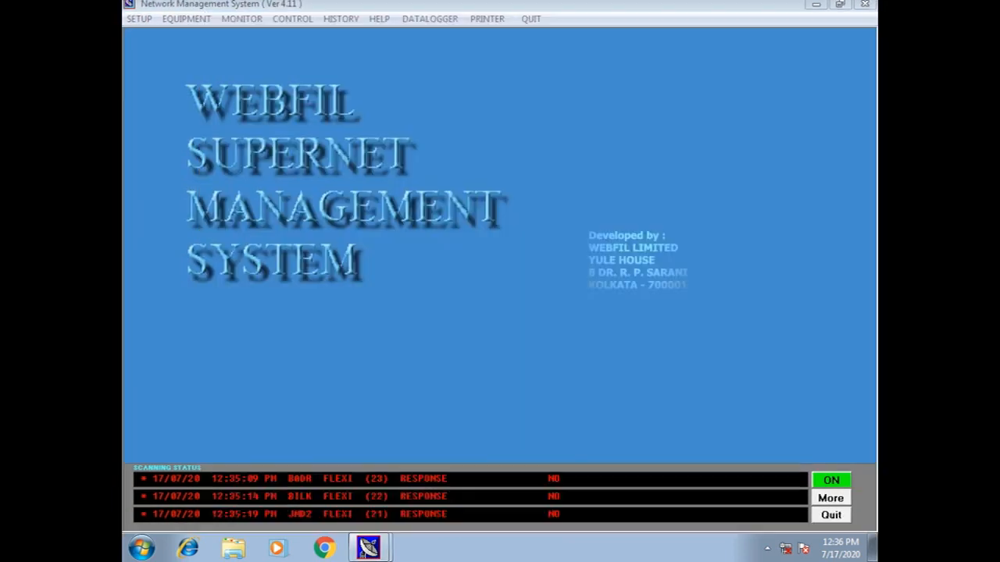
Use the uploaded Remote A data, then close the KDMR window without saving
{"action": "left_click", "coordinate": [368, 549]}
{"action": "left_click", "coordinate": [360, 487]}
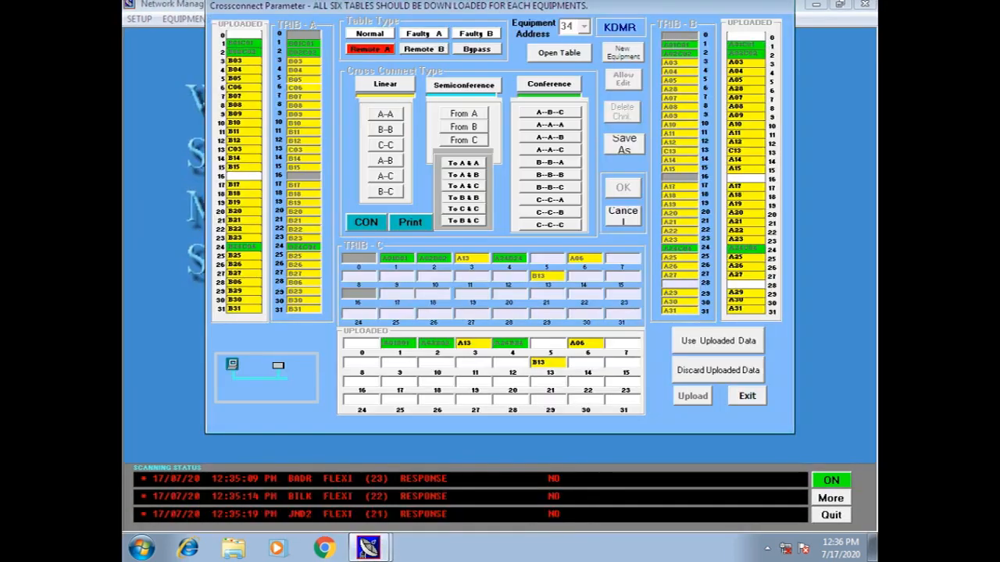
{"action": "left_click", "coordinate": [718, 340]}
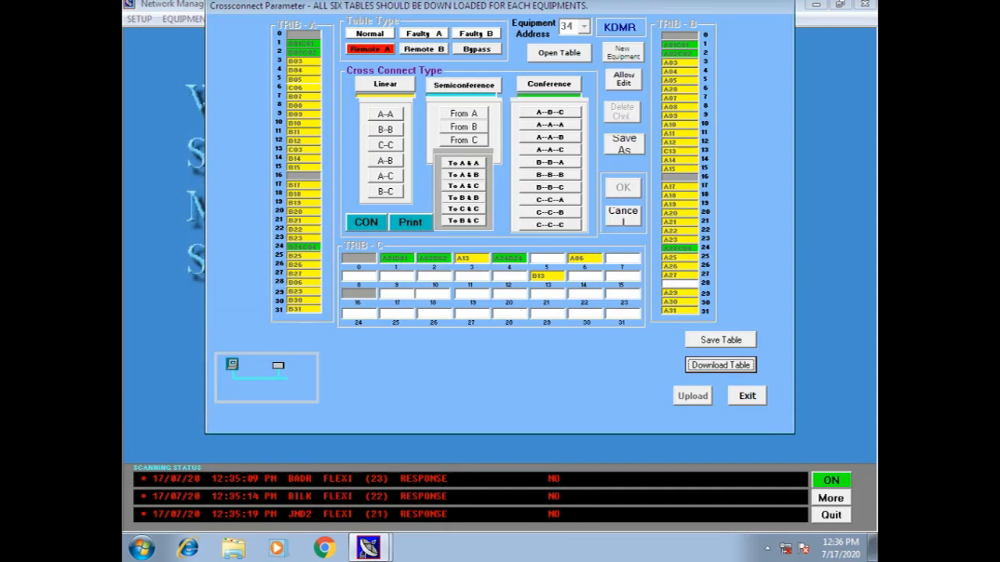
{"action": "left_click", "coordinate": [748, 397]}
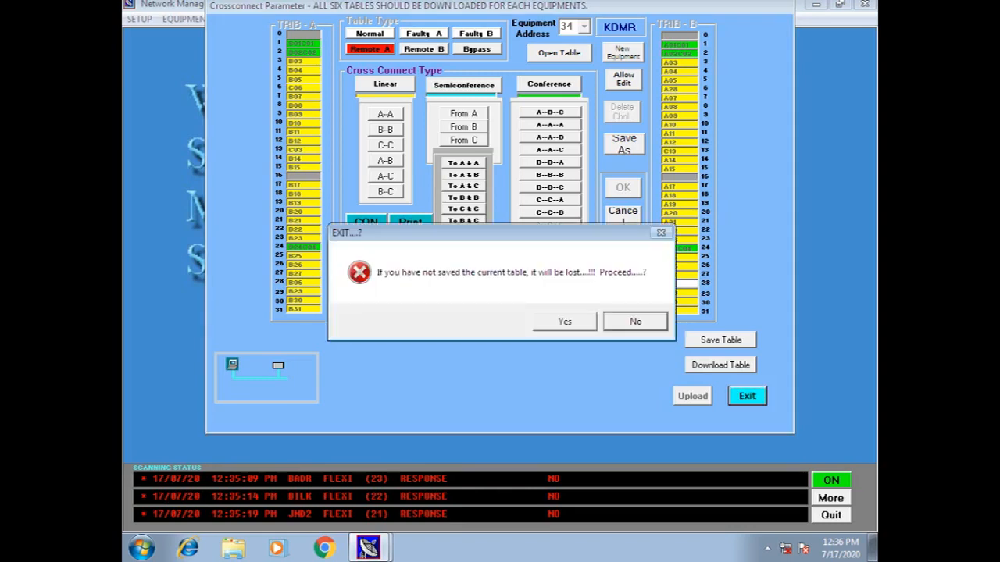
{"action": "key", "text": "y"}
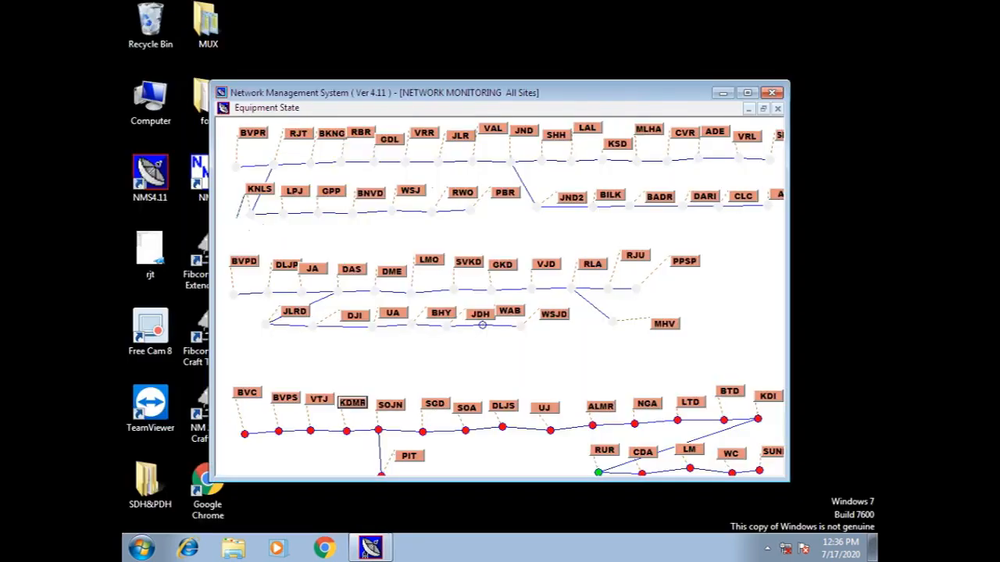
Open SOJN's cross-connect parameters, exit them without saving, and re-maximize the monitoring map
{"action": "left_click", "coordinate": [747, 92]}
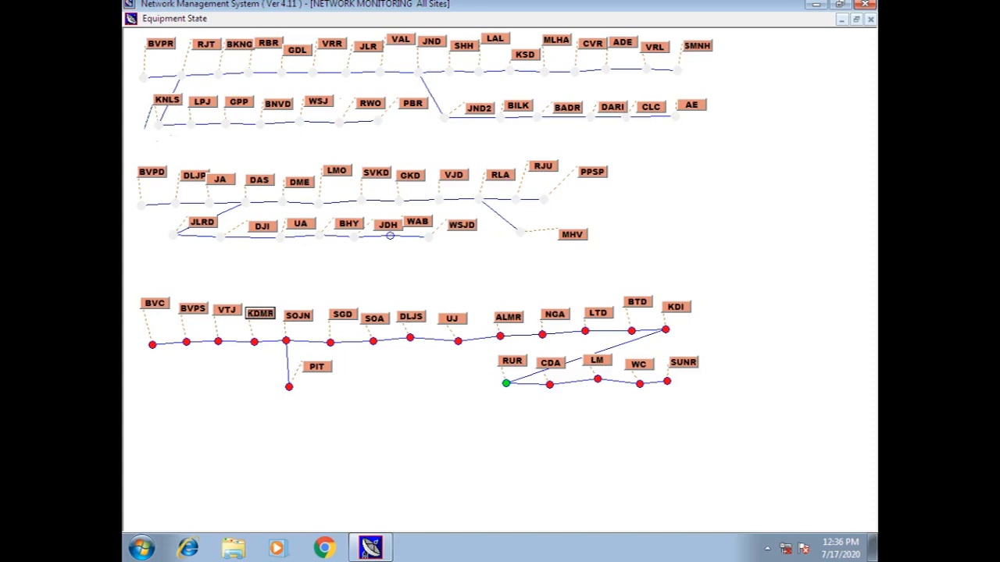
{"action": "right_click", "coordinate": [305, 316]}
{"action": "left_click", "coordinate": [344, 357]}
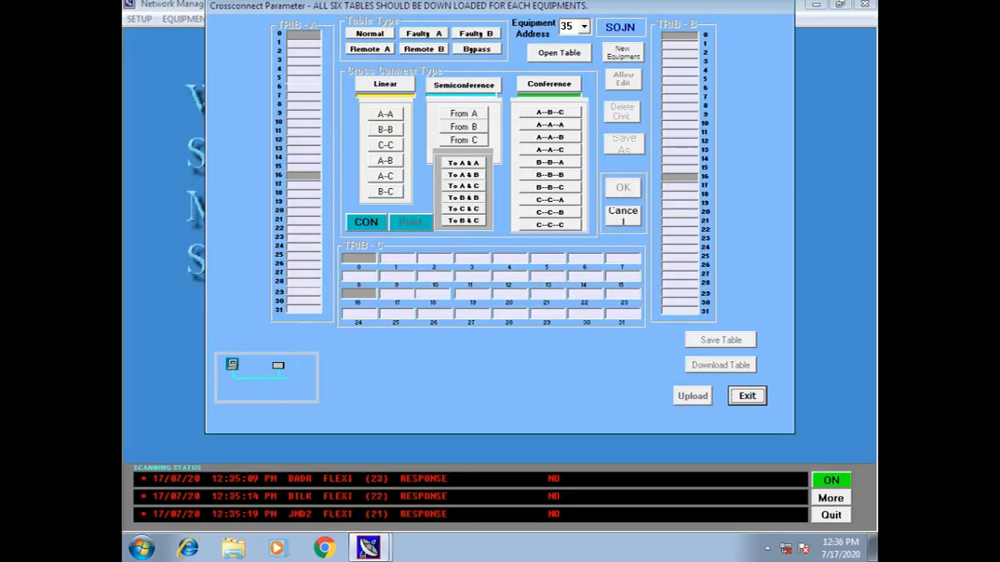
{"action": "left_click", "coordinate": [747, 396]}
{"action": "left_click", "coordinate": [565, 322]}
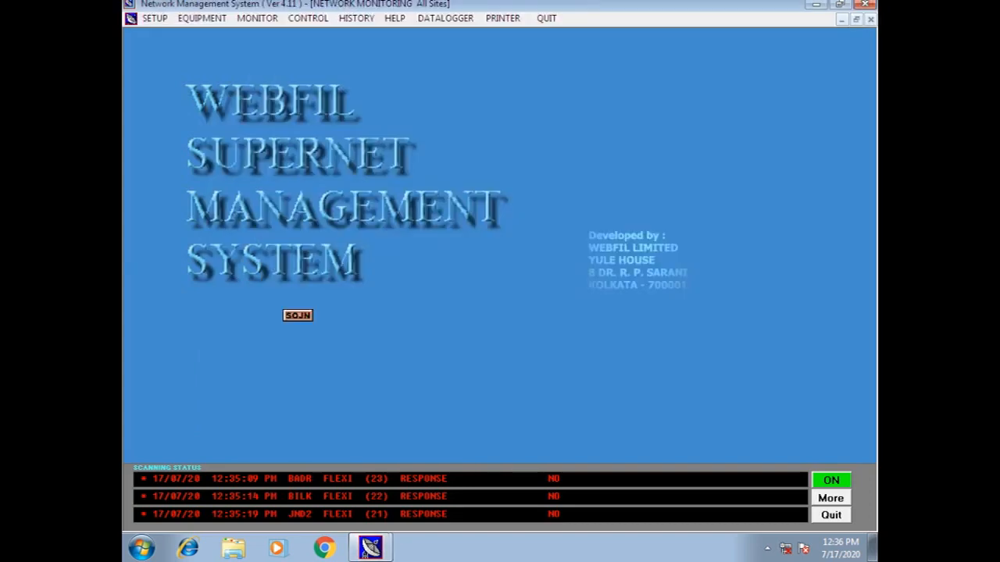
{"action": "left_click", "coordinate": [748, 93]}
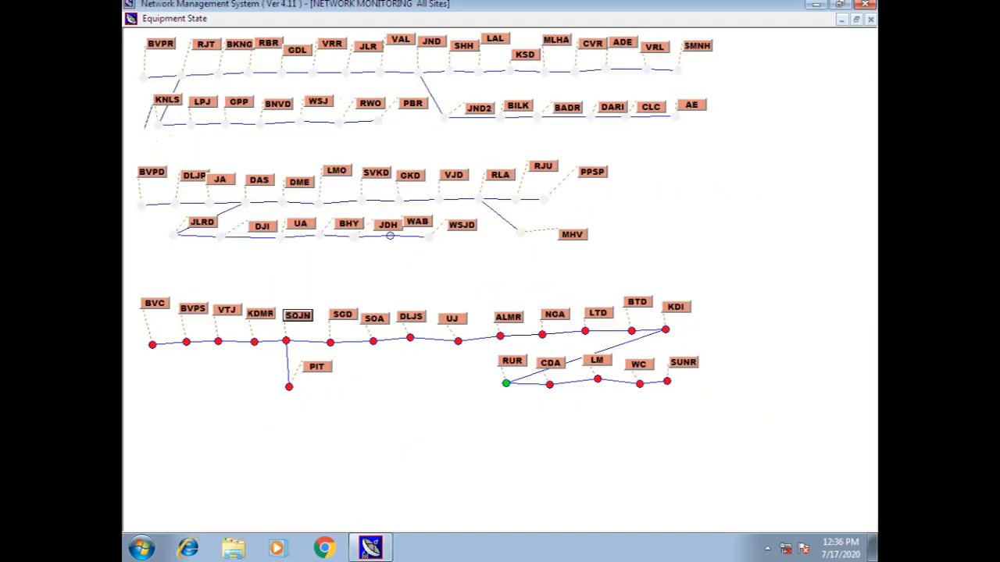
{"action": "right_click", "coordinate": [299, 319]}
Open SOJN's card parameters and load its slot modules by selecting address 36
{"action": "left_click", "coordinate": [343, 344]}
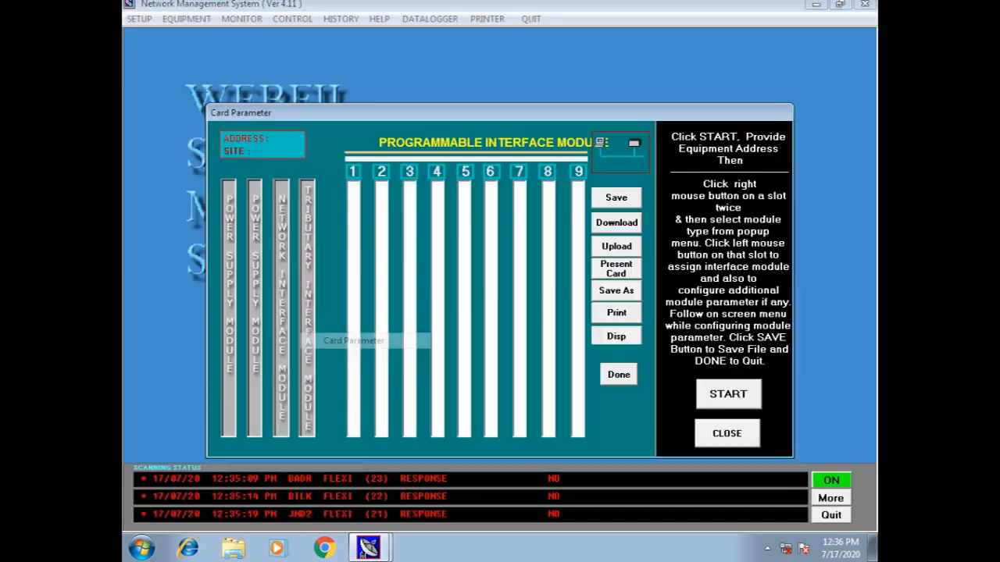
{"action": "left_click", "coordinate": [729, 394]}
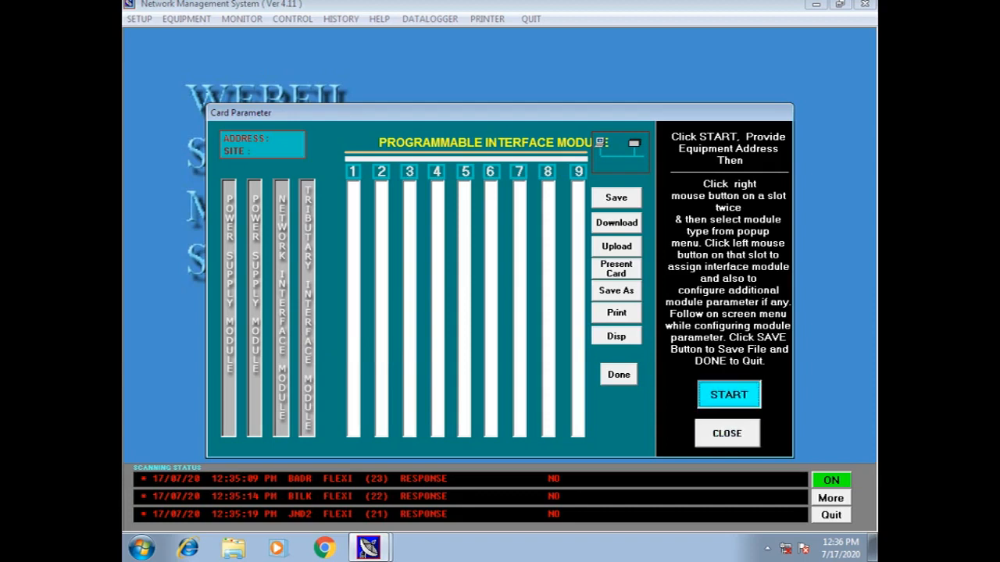
{"action": "left_click", "coordinate": [561, 259]}
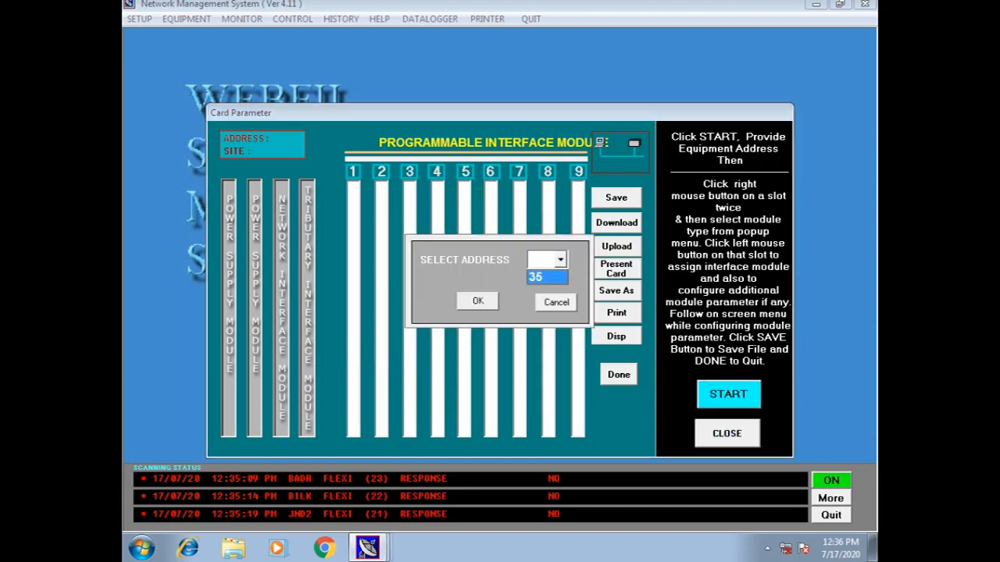
{"action": "left_click", "coordinate": [546, 276]}
{"action": "left_click", "coordinate": [478, 300]}
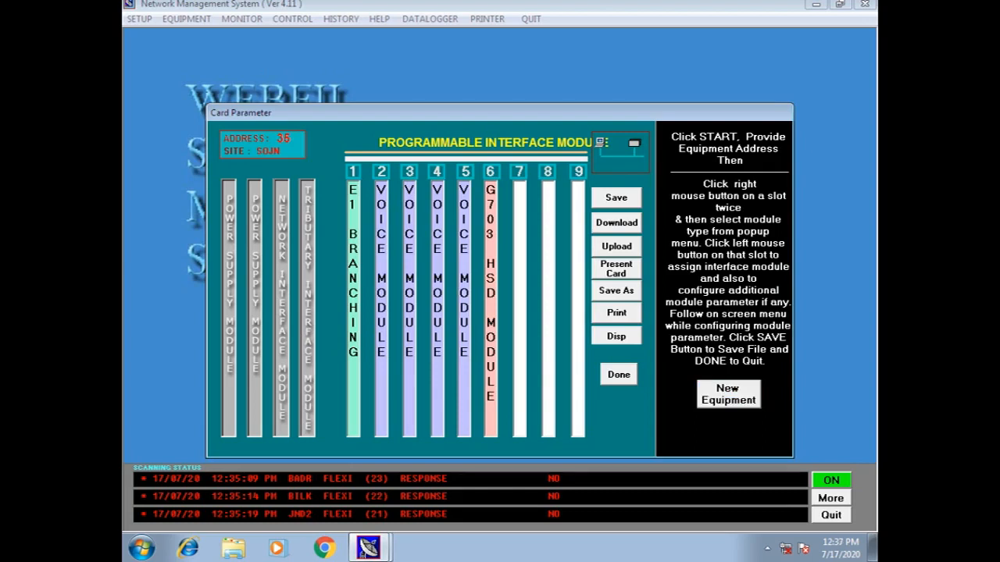
Inspect the slot 2 voice module's channel settings, then finish without saving
{"action": "left_click", "coordinate": [352, 293]}
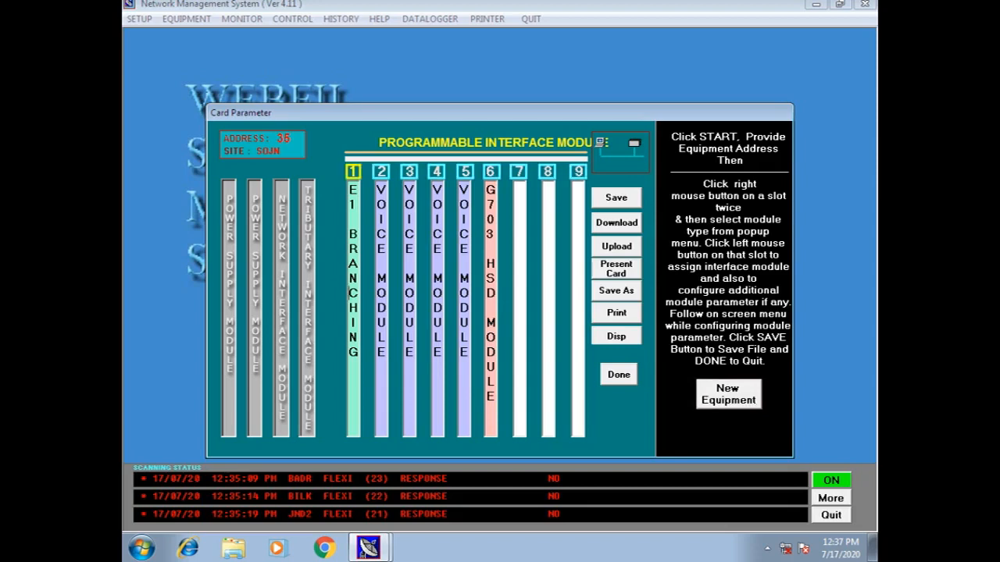
{"action": "left_click", "coordinate": [381, 248]}
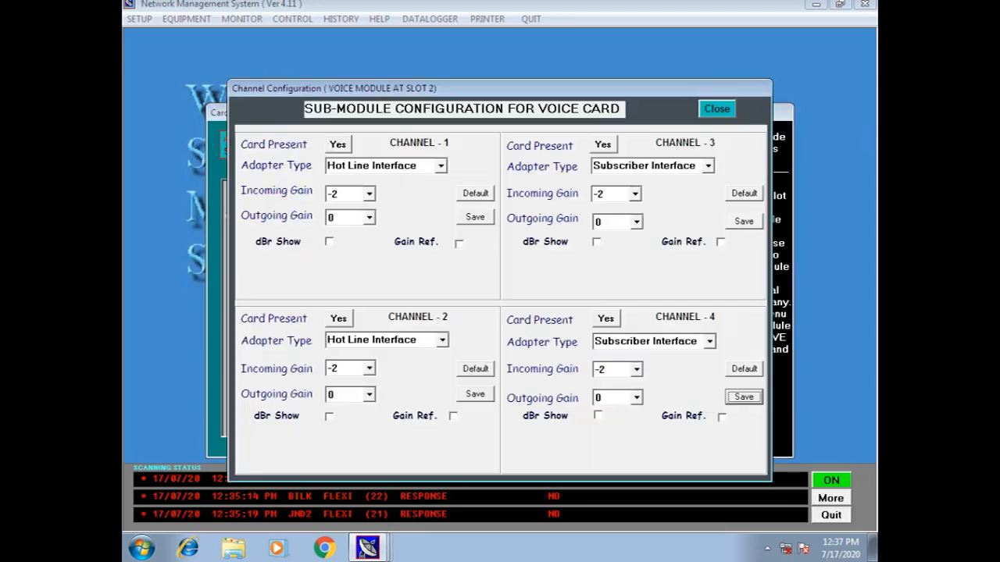
{"action": "left_click", "coordinate": [717, 108]}
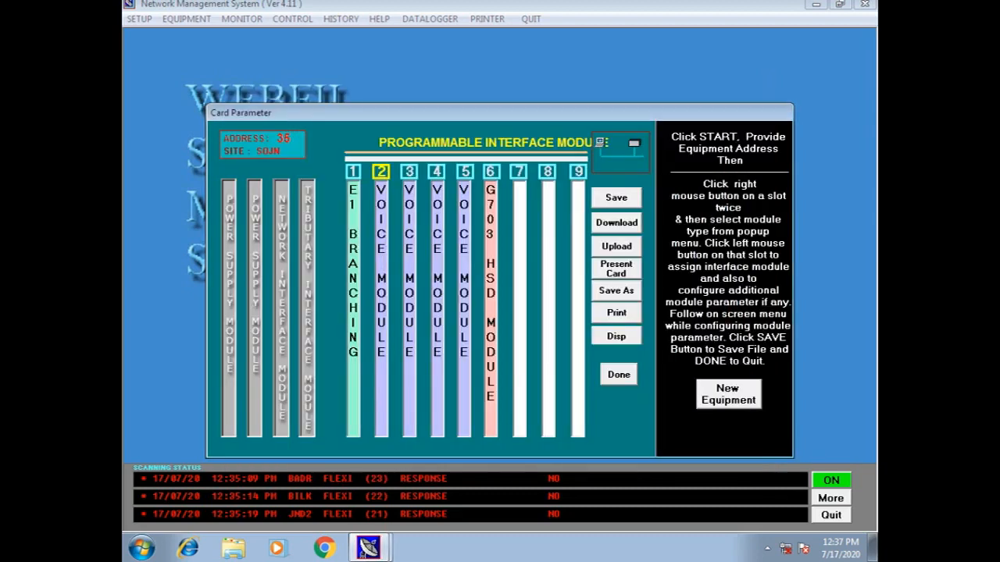
{"action": "left_click", "coordinate": [351, 248]}
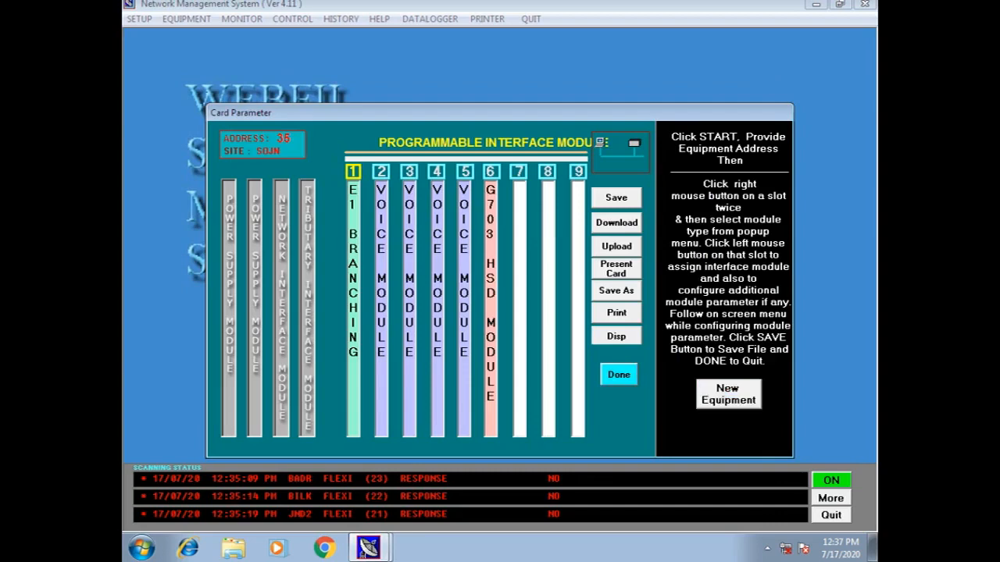
{"action": "left_click", "coordinate": [619, 375]}
{"action": "left_click", "coordinate": [501, 316]}
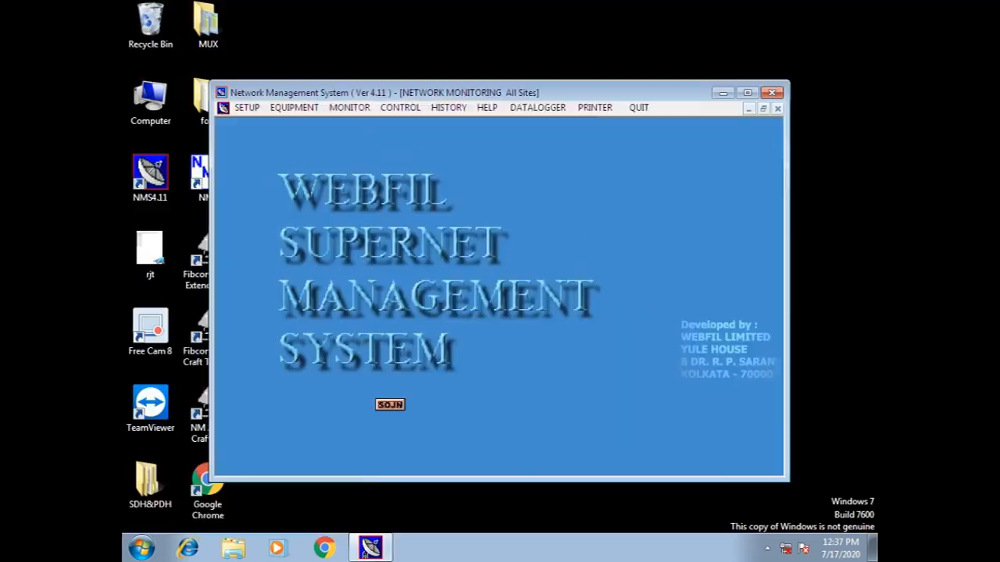
Load SOJN (address 35)'s Normal cross-connect table, then exit without saving
{"action": "left_click", "coordinate": [747, 93]}
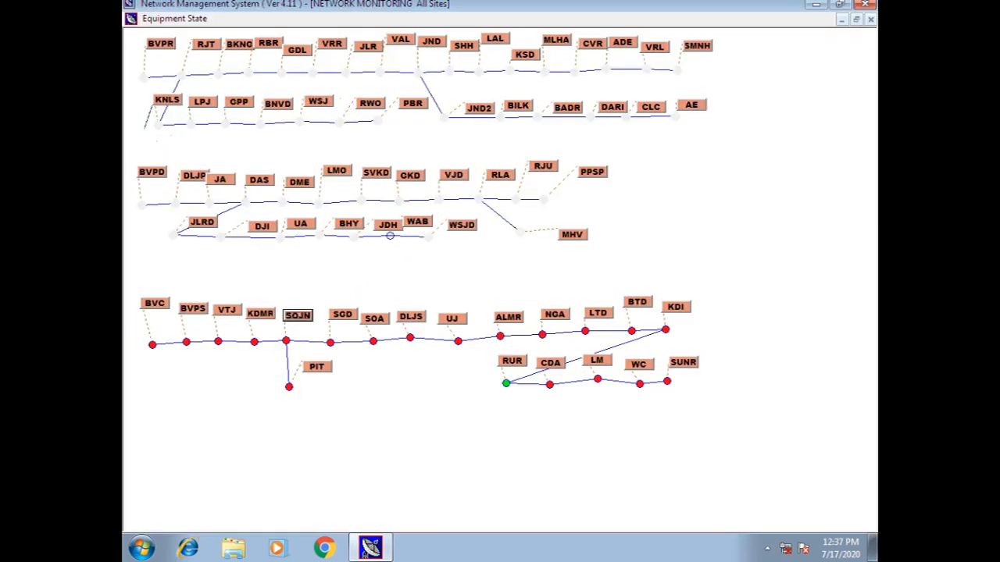
{"action": "right_click", "coordinate": [306, 316]}
{"action": "left_click", "coordinate": [351, 355]}
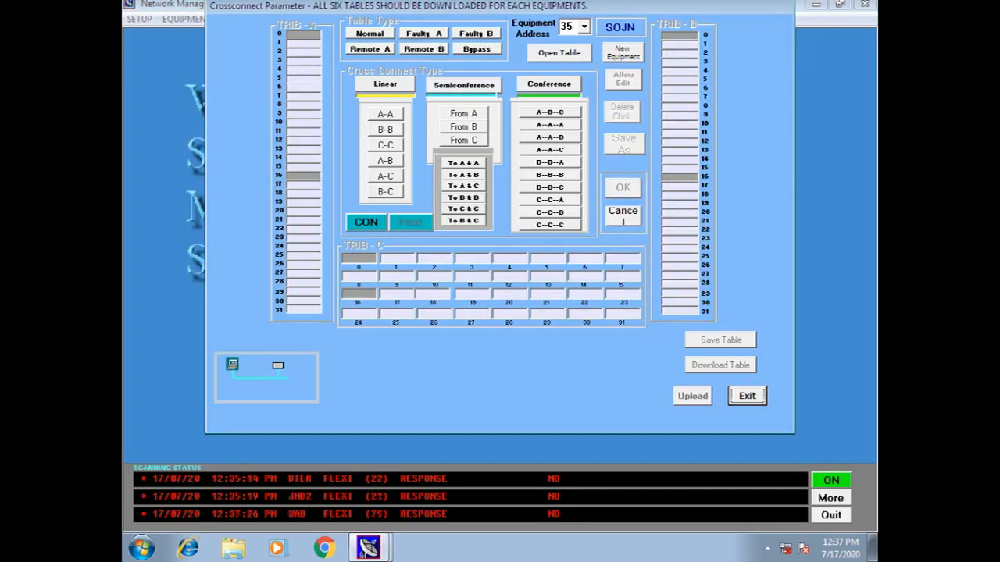
{"action": "left_click", "coordinate": [558, 53]}
{"action": "left_click", "coordinate": [369, 33]}
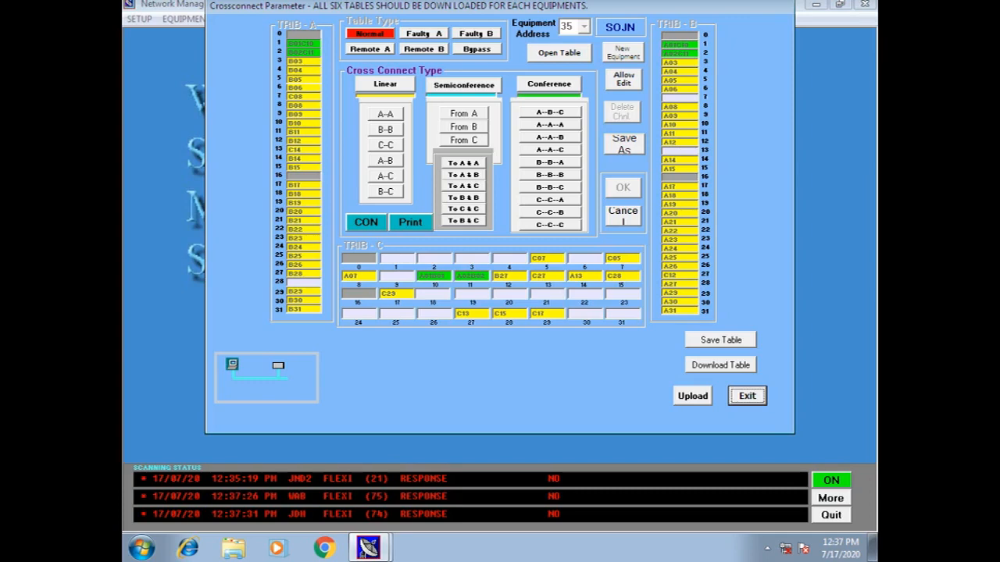
{"action": "left_click", "coordinate": [748, 396]}
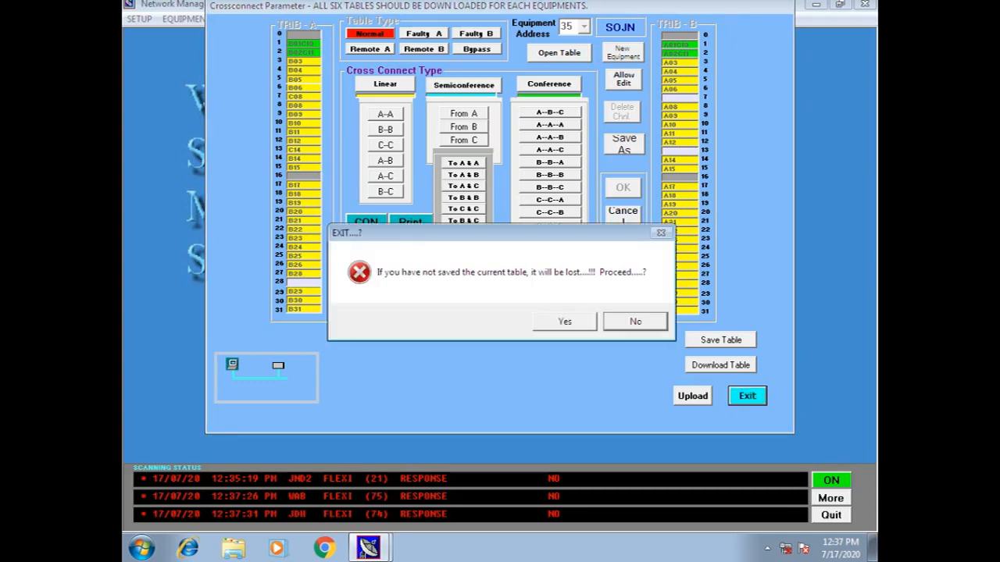
{"action": "left_click", "coordinate": [564, 321]}
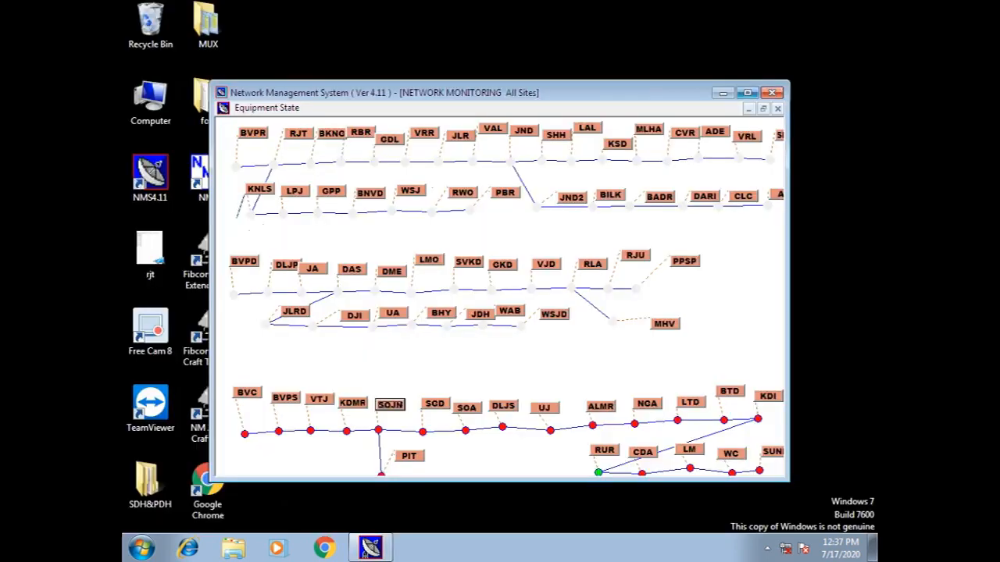
Open ALMR (address 40)'s equipment status from the maximized map, then exit it
{"action": "left_click", "coordinate": [747, 92]}
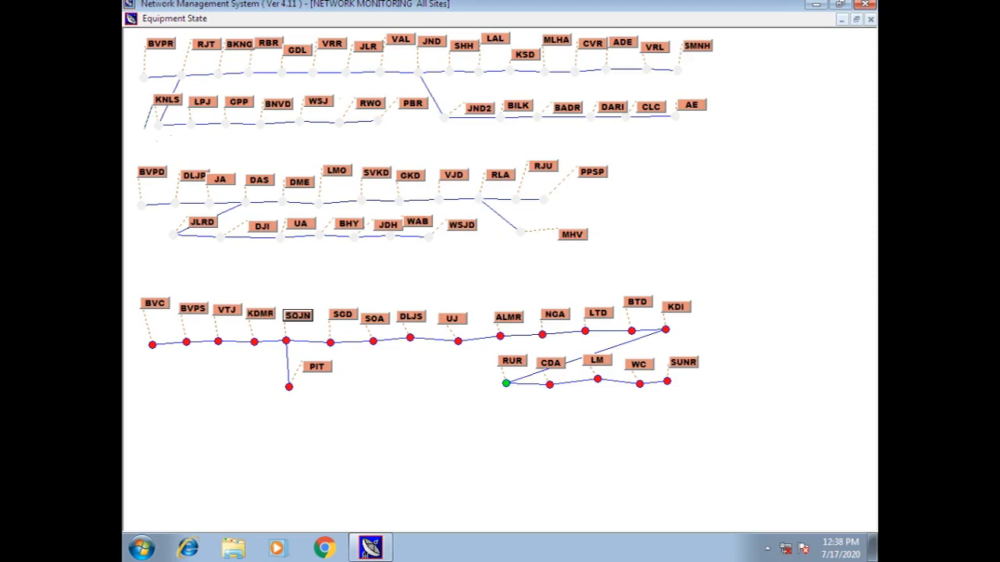
{"action": "right_click", "coordinate": [507, 319]}
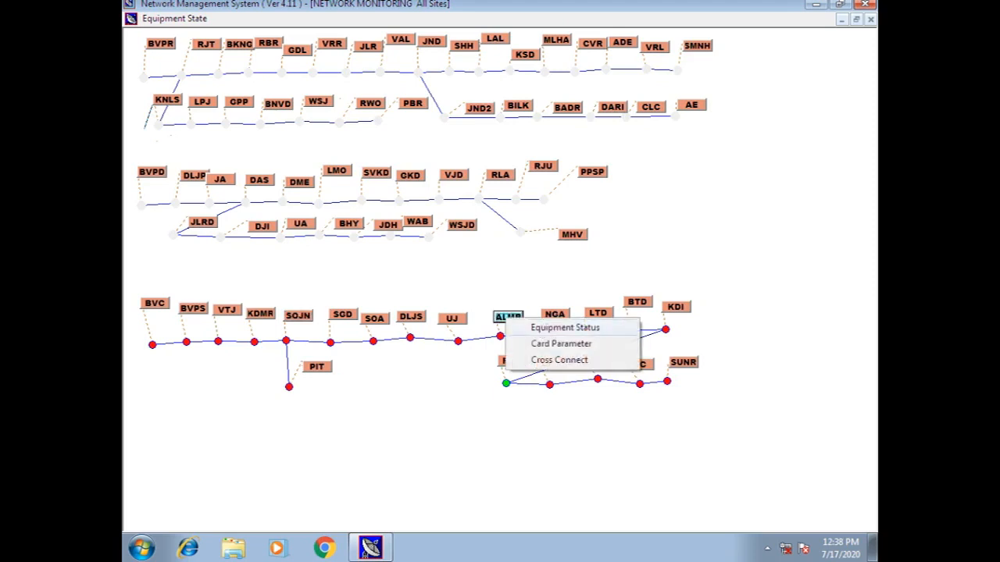
{"action": "left_click", "coordinate": [565, 327]}
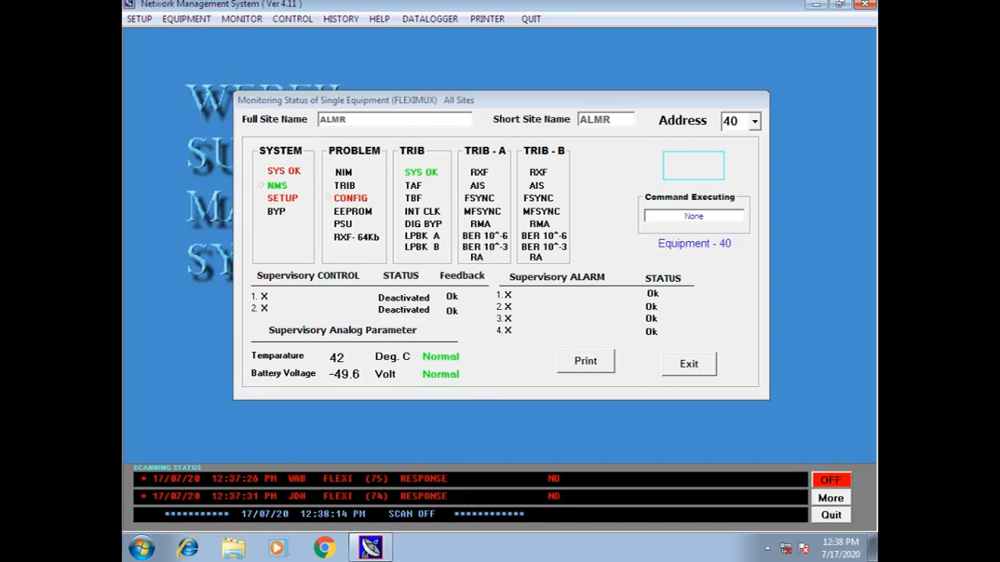
{"action": "left_click", "coordinate": [689, 365]}
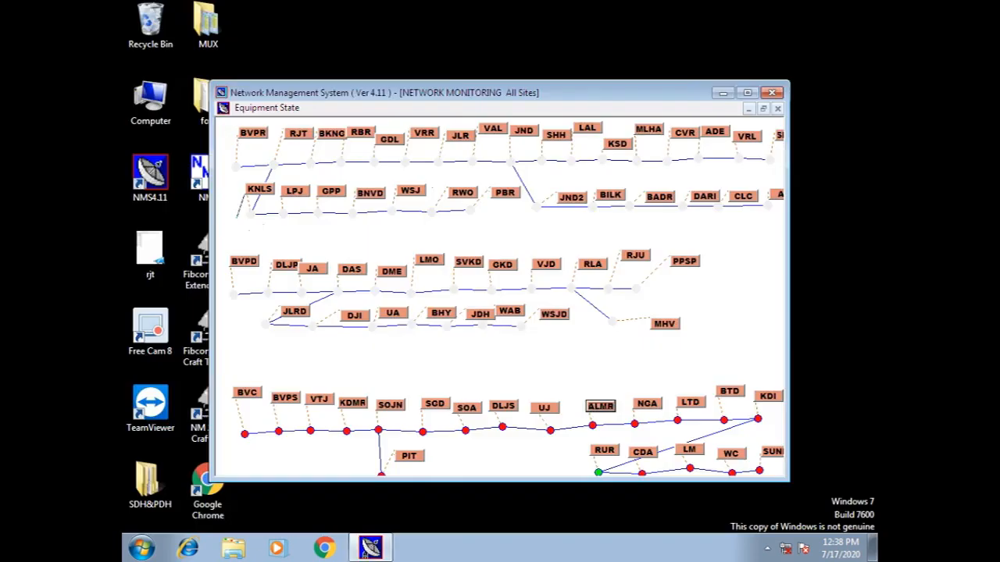
View SOA's equipment status from the maximized map, then exit it
{"action": "left_click", "coordinate": [748, 92]}
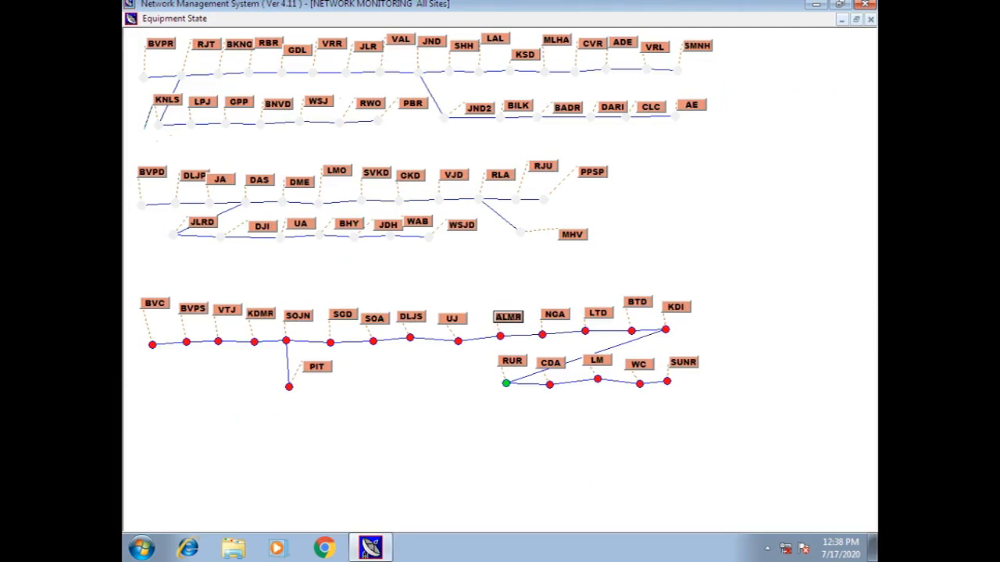
{"action": "right_click", "coordinate": [372, 319]}
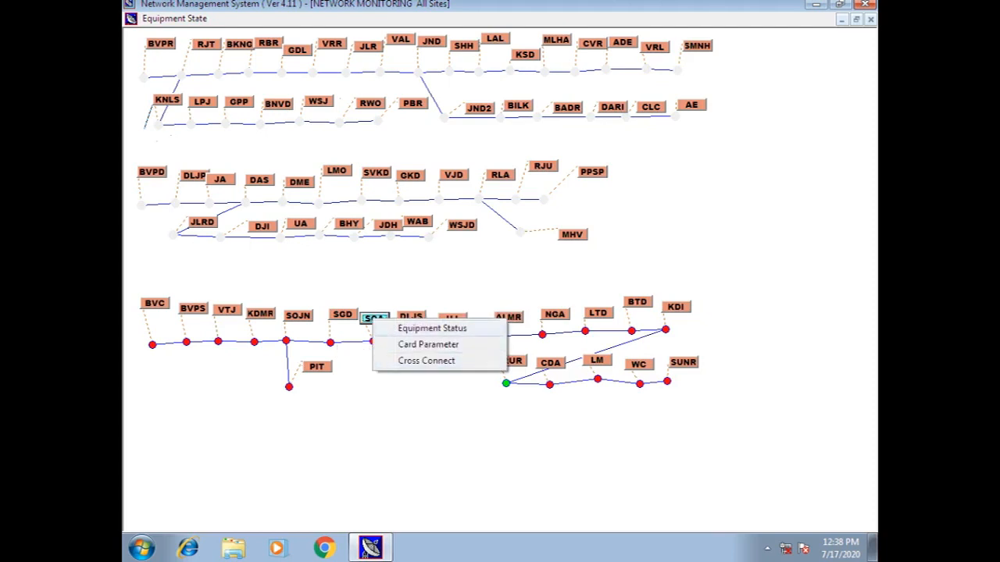
{"action": "left_click", "coordinate": [432, 329]}
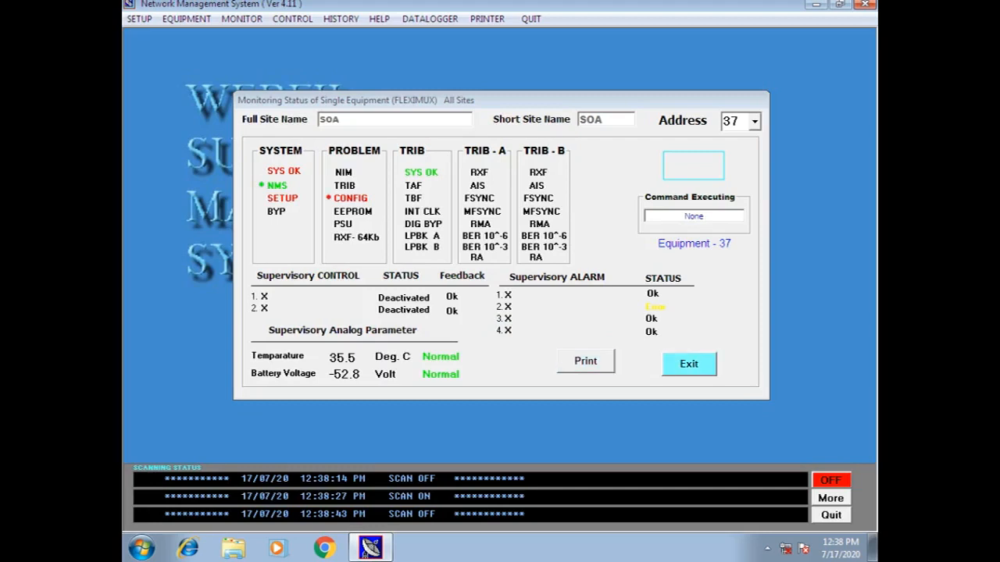
{"action": "left_click", "coordinate": [689, 364]}
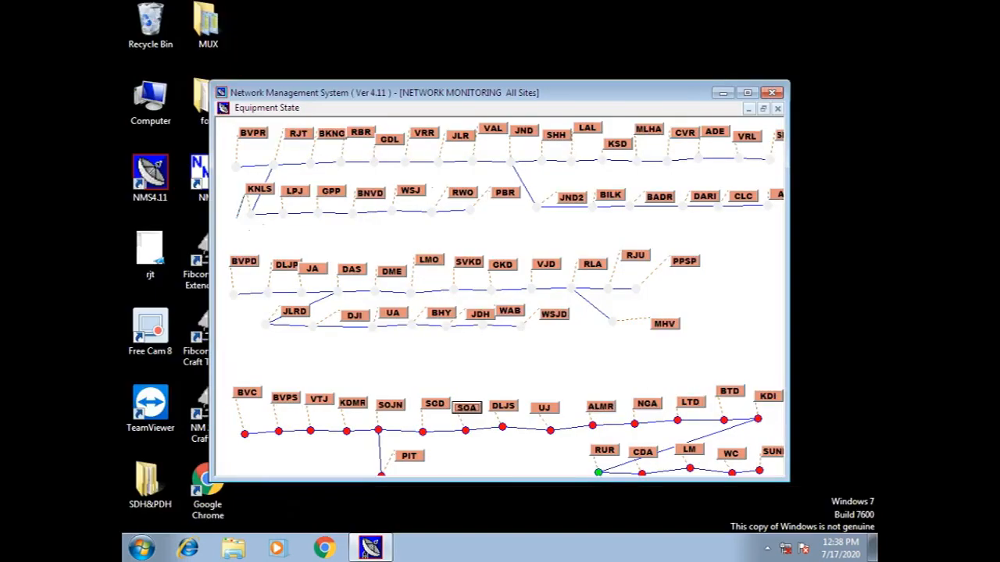
View SGD (address 36)'s equipment status, exit, and re-maximize the map
{"action": "left_click", "coordinate": [747, 93]}
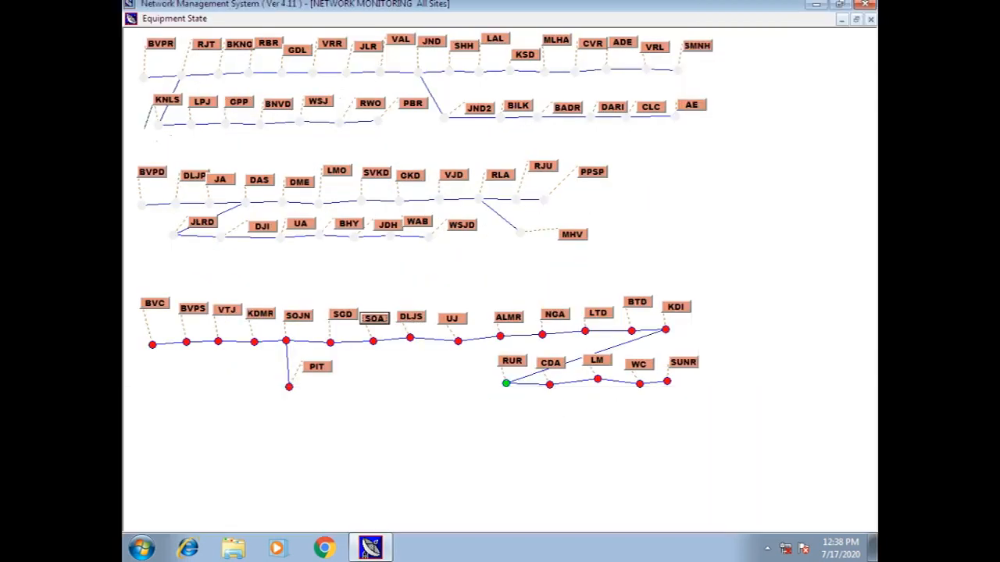
{"action": "right_click", "coordinate": [339, 317]}
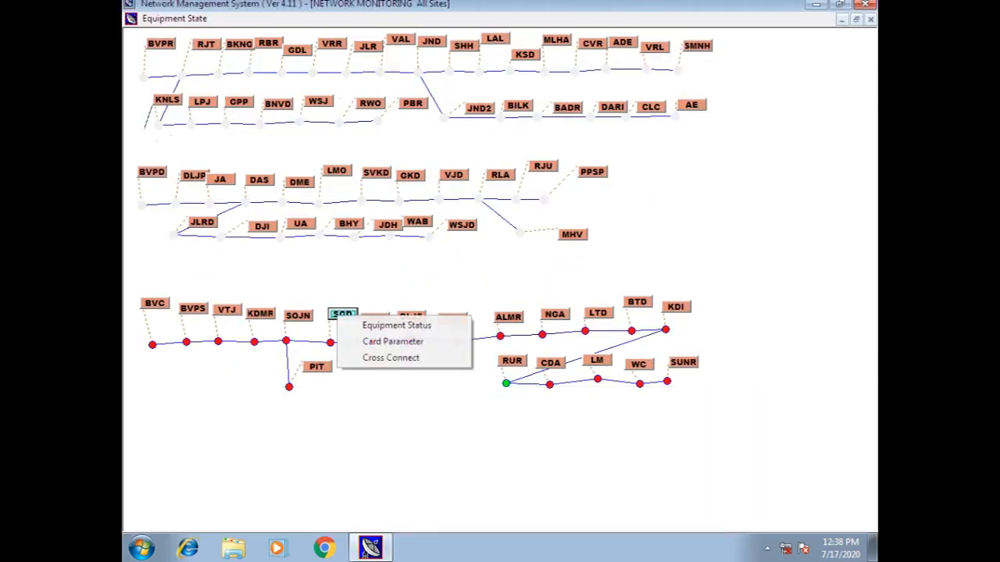
{"action": "left_click", "coordinate": [396, 325]}
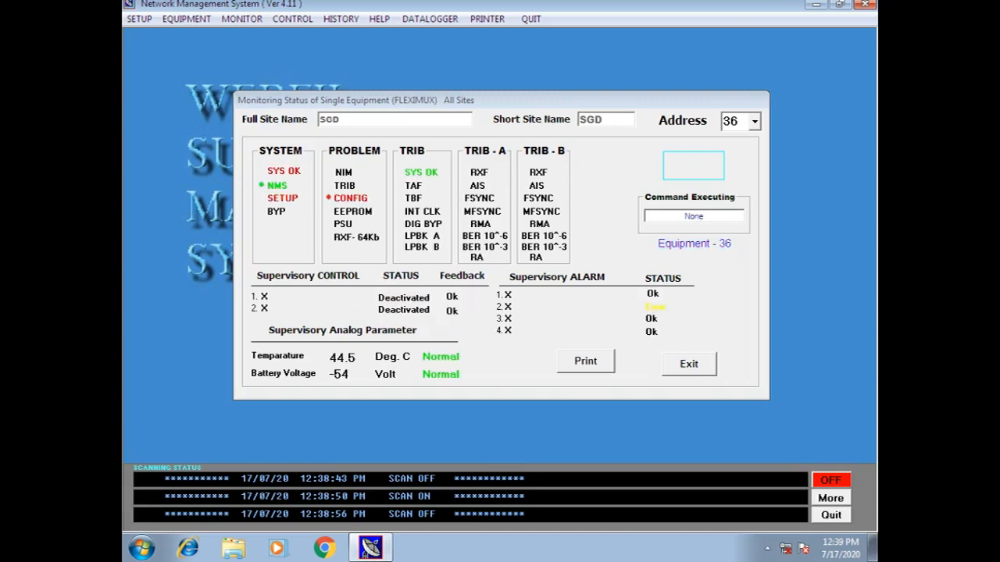
{"action": "left_click", "coordinate": [689, 364]}
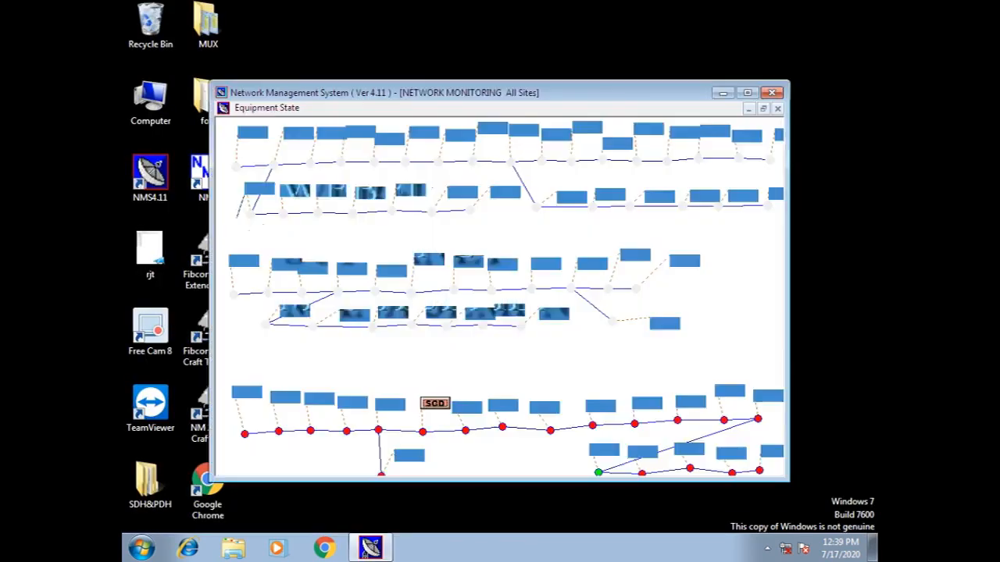
{"action": "left_click", "coordinate": [747, 92]}
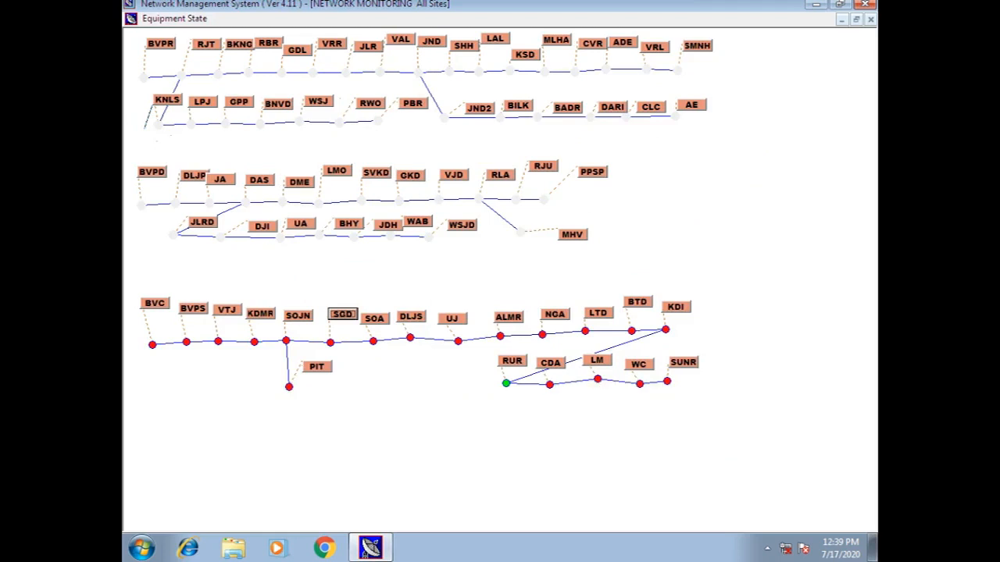
Open FlexiMux remote control for SOA equipment 37 and set up a 10-second Bypass
{"action": "left_click", "coordinate": [871, 20]}
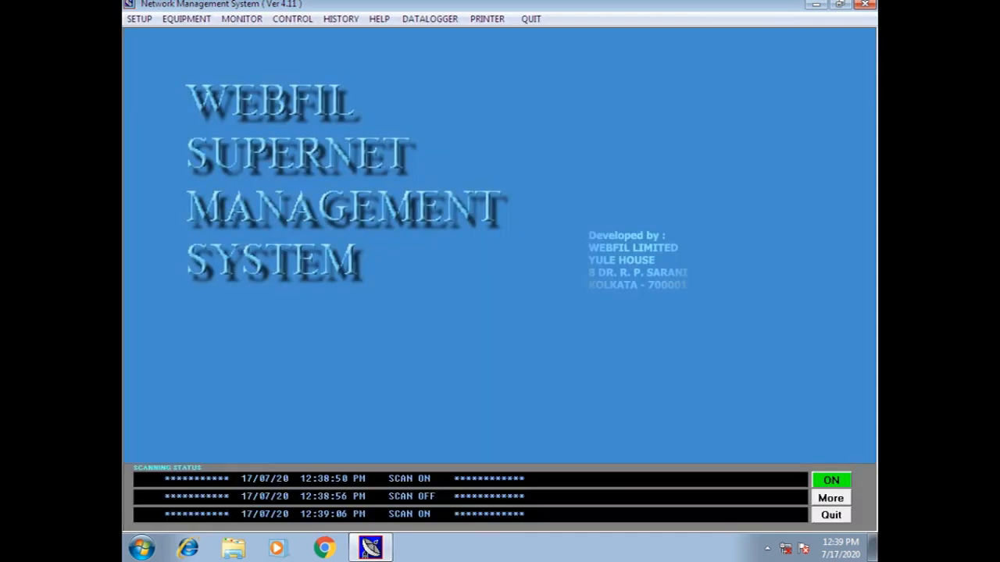
{"action": "left_click", "coordinate": [292, 19]}
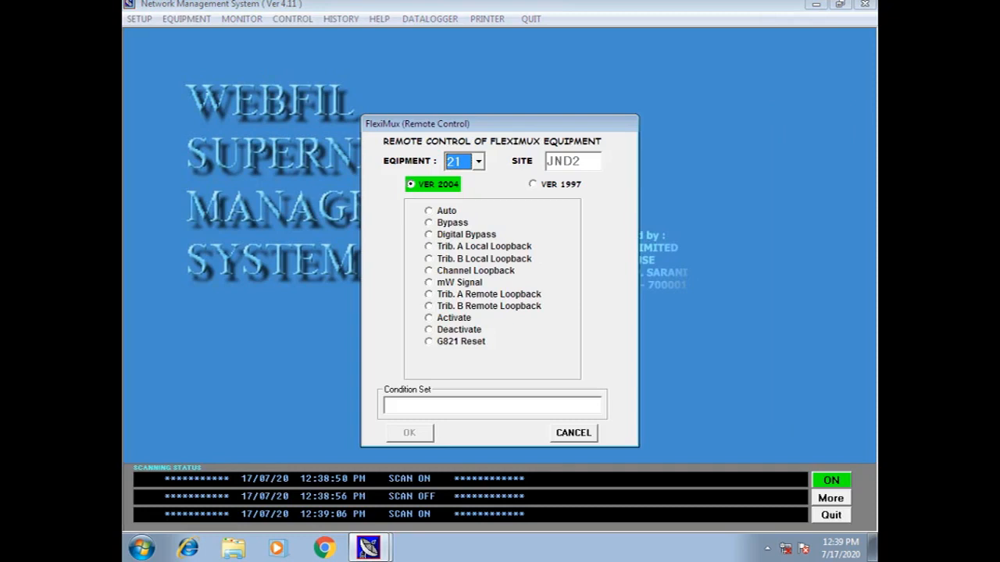
{"action": "left_click", "coordinate": [478, 161]}
{"action": "scroll", "coordinate": [459, 208], "scroll_direction": "down", "scroll_amount": 3}
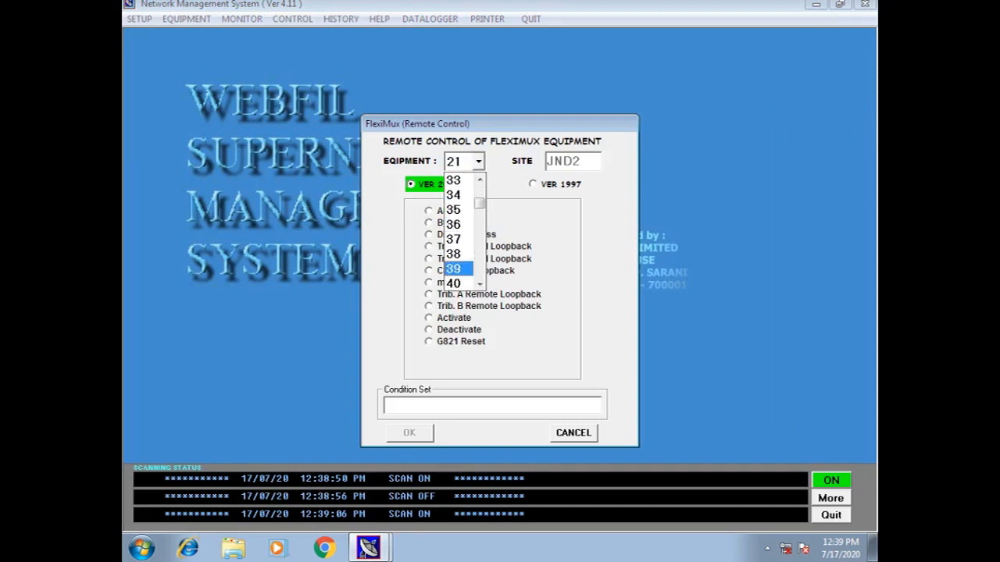
{"action": "left_click", "coordinate": [457, 239]}
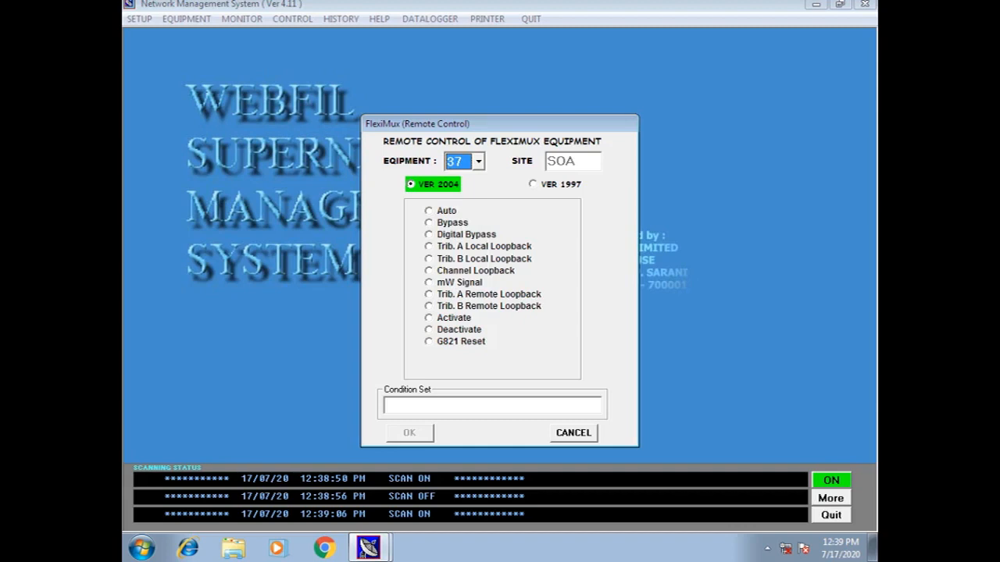
{"action": "left_click", "coordinate": [452, 223]}
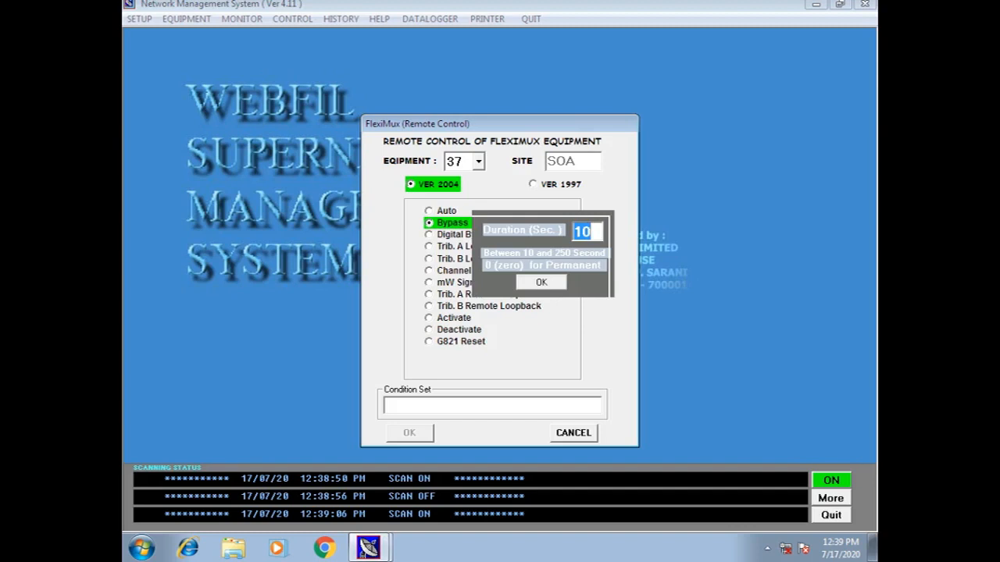
{"action": "key", "text": "Return"}
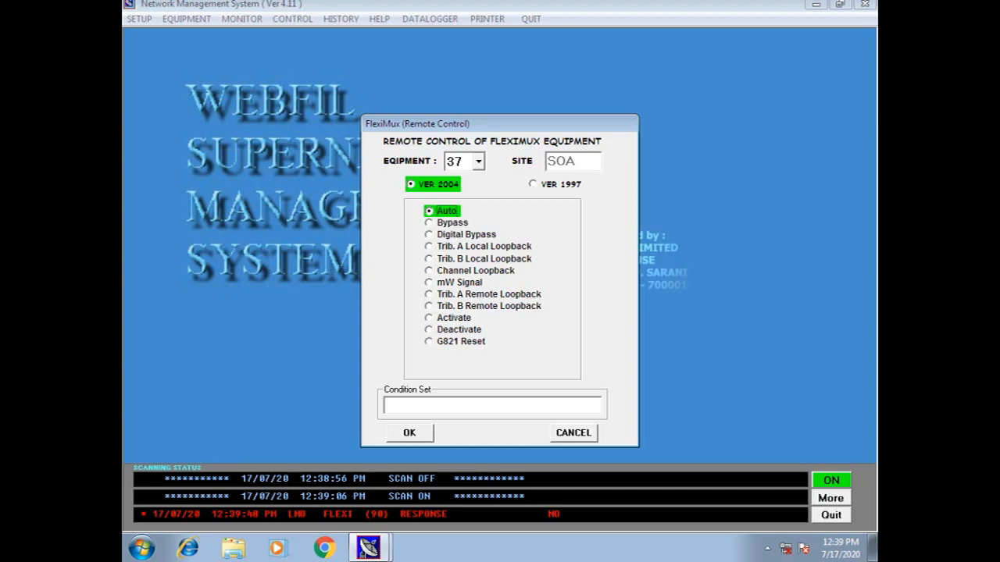
Choose the mW Signal command for channel 12, tributary C
{"action": "left_click", "coordinate": [460, 283]}
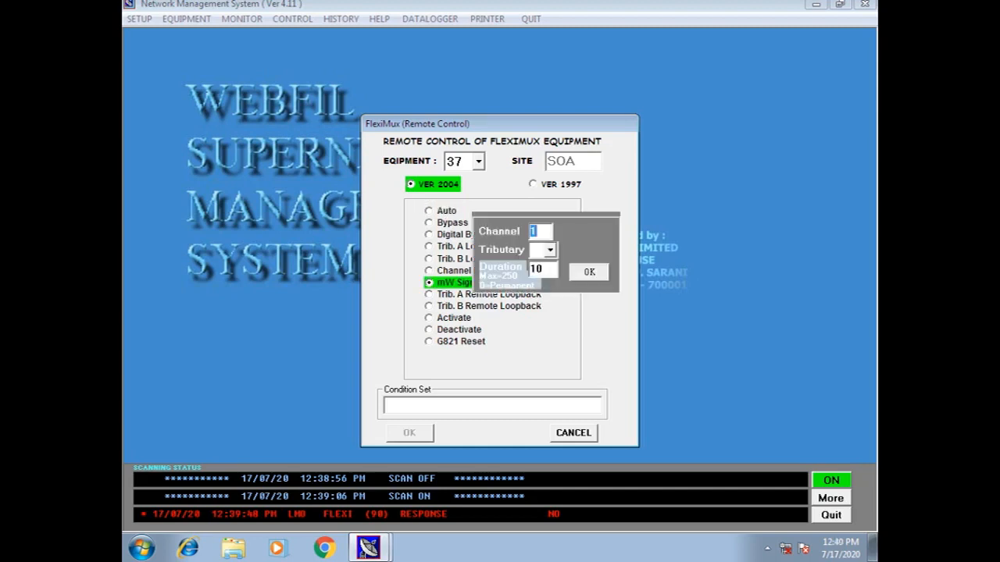
{"action": "type", "text": "1"}
{"action": "key", "text": "BackSpace"}
{"action": "type", "text": "12"}
{"action": "left_click", "coordinate": [550, 250]}
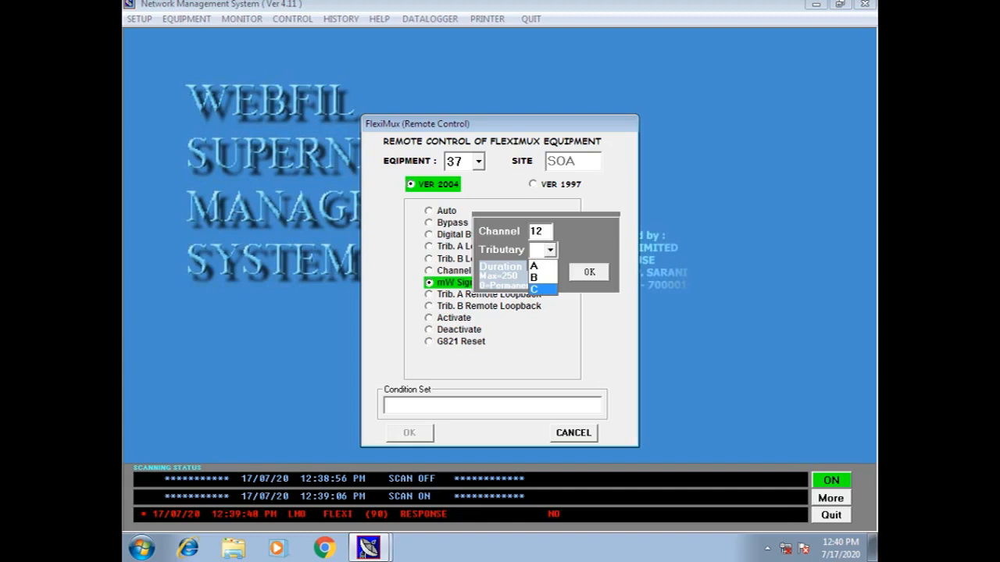
{"action": "left_click", "coordinate": [542, 289]}
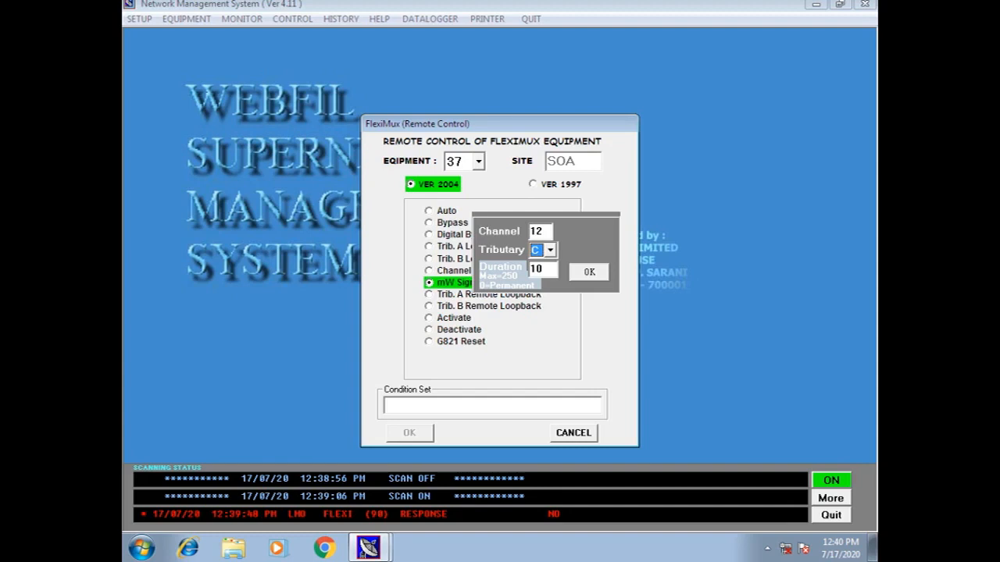
Set duration 0 for a permanent signal and confirm, then revert the command to Auto and close remote control
{"action": "key", "text": "Tab"}
{"action": "key", "text": "BackSpace"}
{"action": "key", "text": "BackSpace"}
{"action": "type", "text": "0"}
{"action": "key", "text": "Return"}
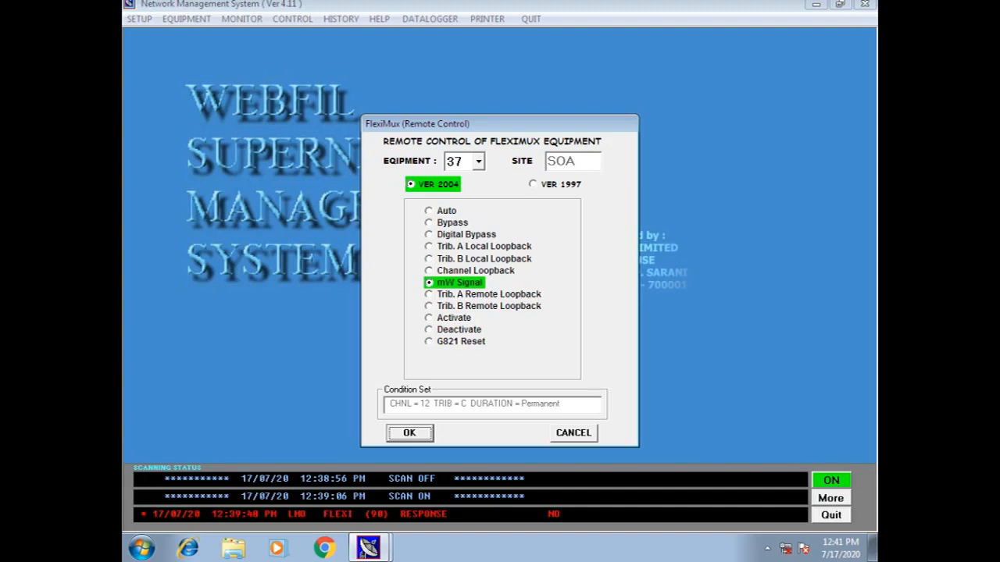
{"action": "left_click", "coordinate": [446, 211]}
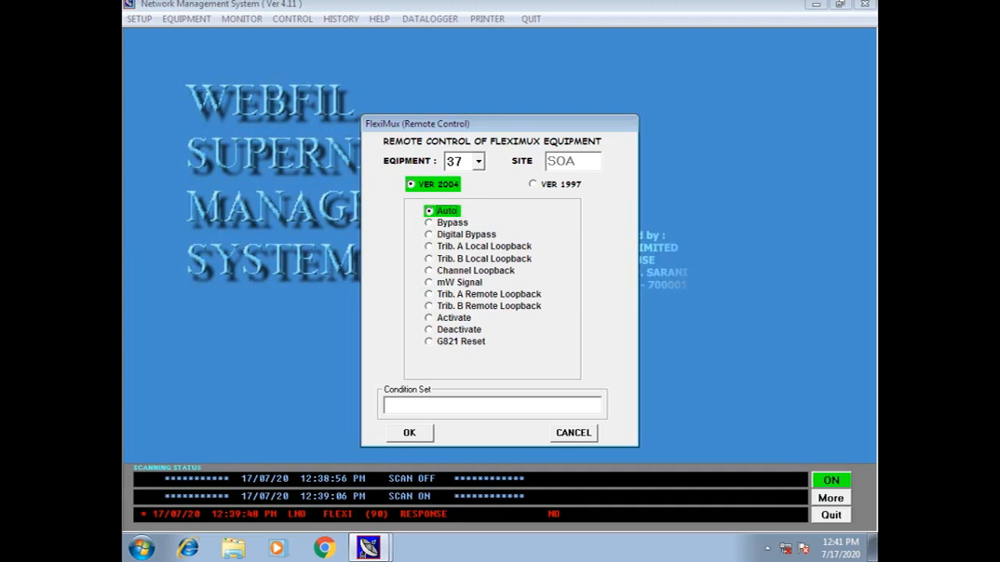
{"action": "key", "text": "Escape"}
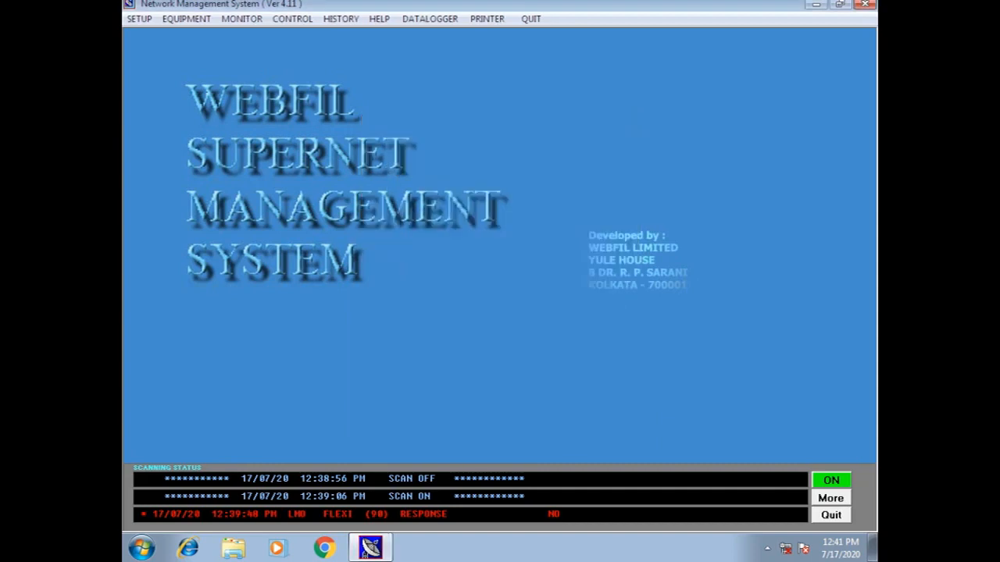
Exit the single FlexiMux equipment status window
{"action": "left_click", "coordinate": [242, 18]}
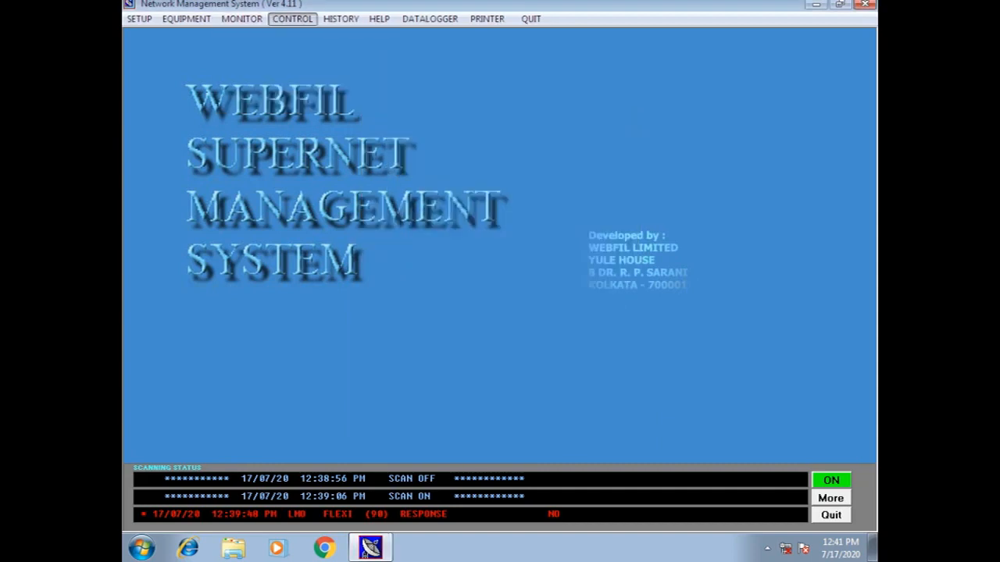
{"action": "key", "text": "Return"}
{"action": "left_click", "coordinate": [574, 433]}
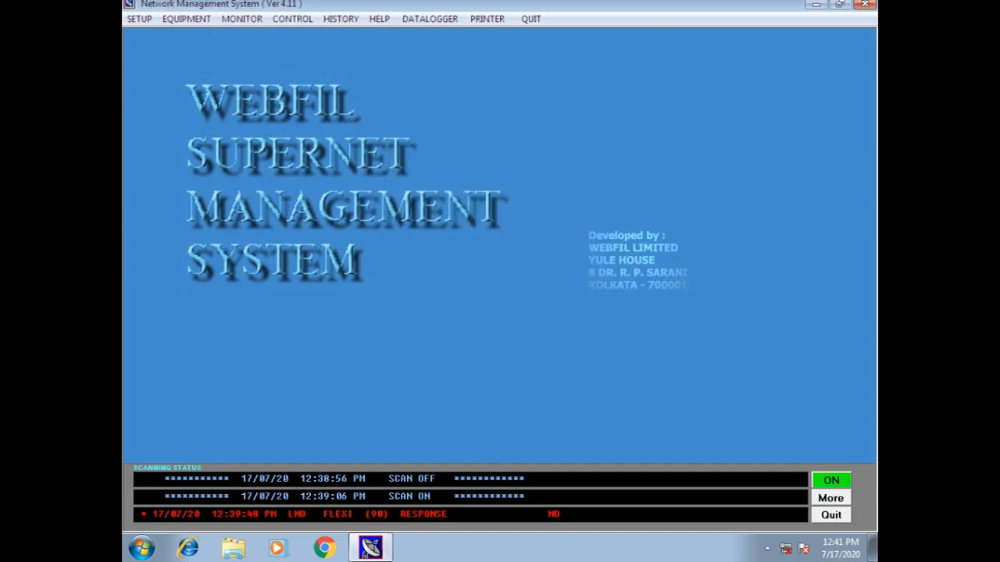
From the MONITOR menu, open single-equipment status and scroll through the equipment address list
{"action": "left_click", "coordinate": [241, 19]}
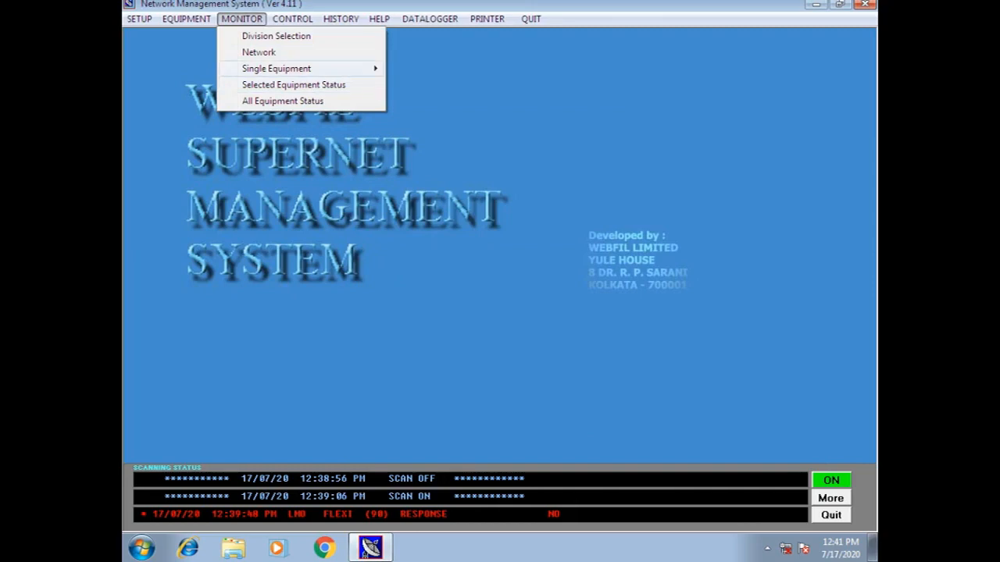
{"action": "mouse_move", "coordinate": [276, 69]}
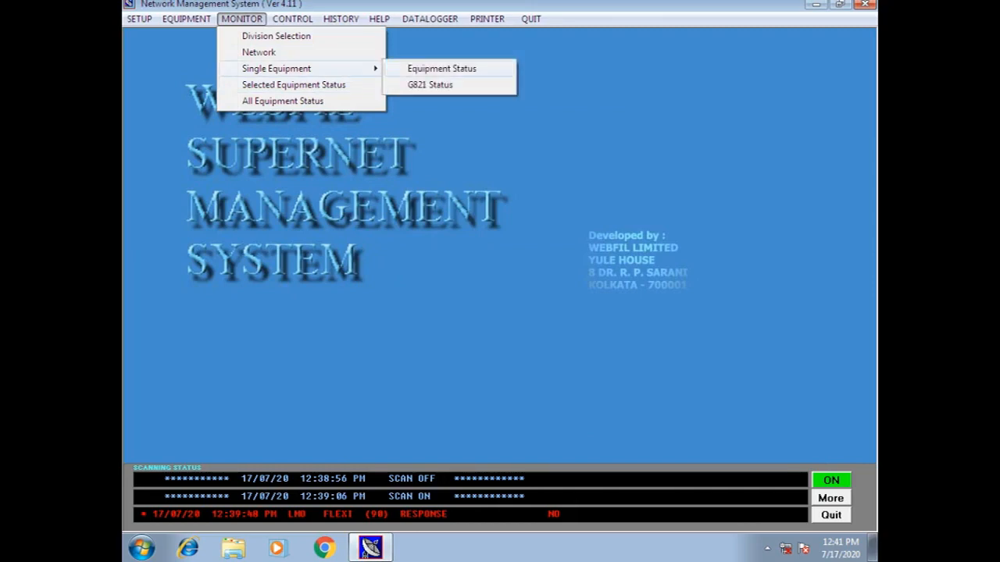
{"action": "left_click", "coordinate": [441, 69]}
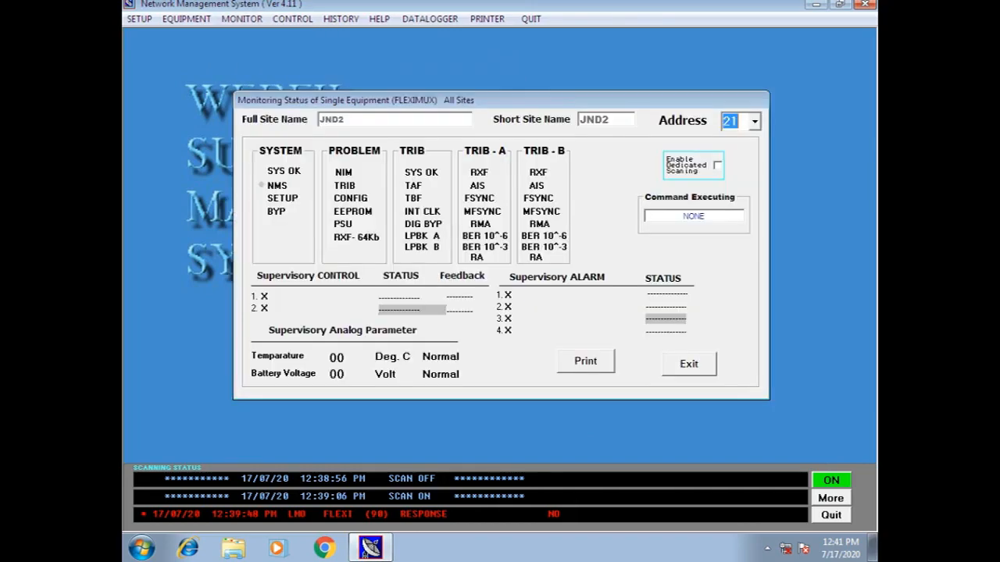
{"action": "left_click", "coordinate": [755, 122]}
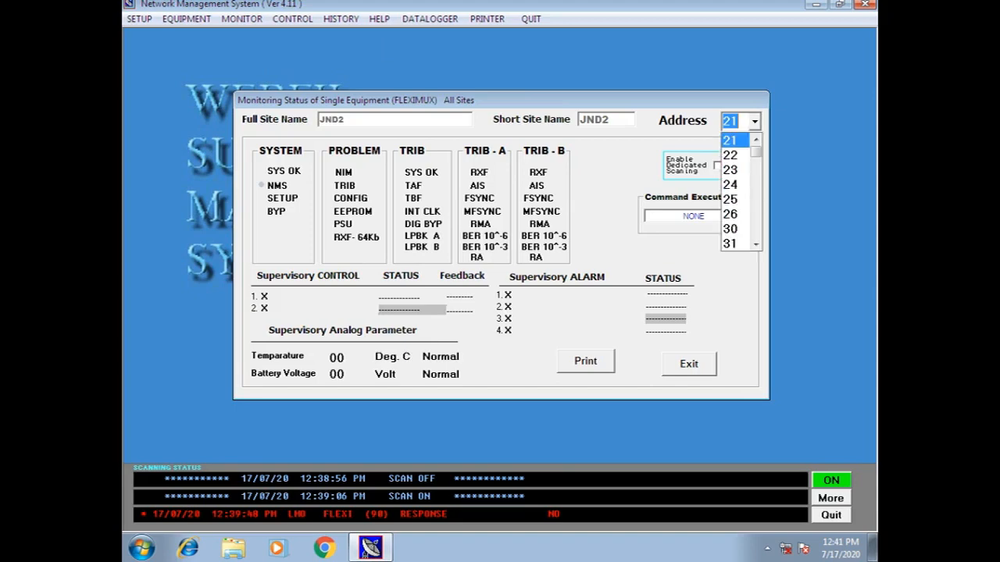
{"action": "scroll", "coordinate": [735, 160], "scroll_direction": "down", "scroll_amount": 6}
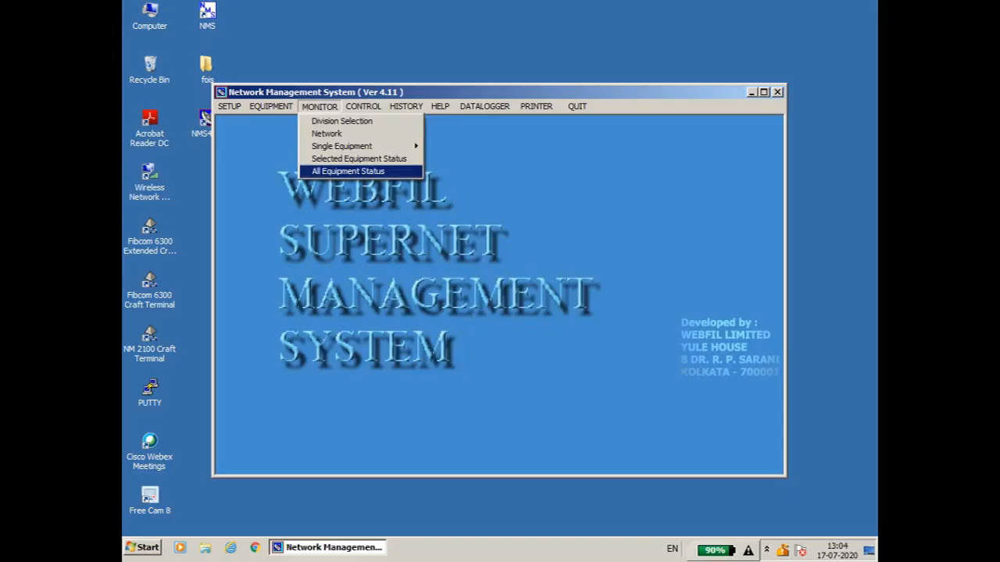
Open All Equipment Status, maximise the main window, and switch scanning from OFF to ON
{"action": "key", "text": "Return"}
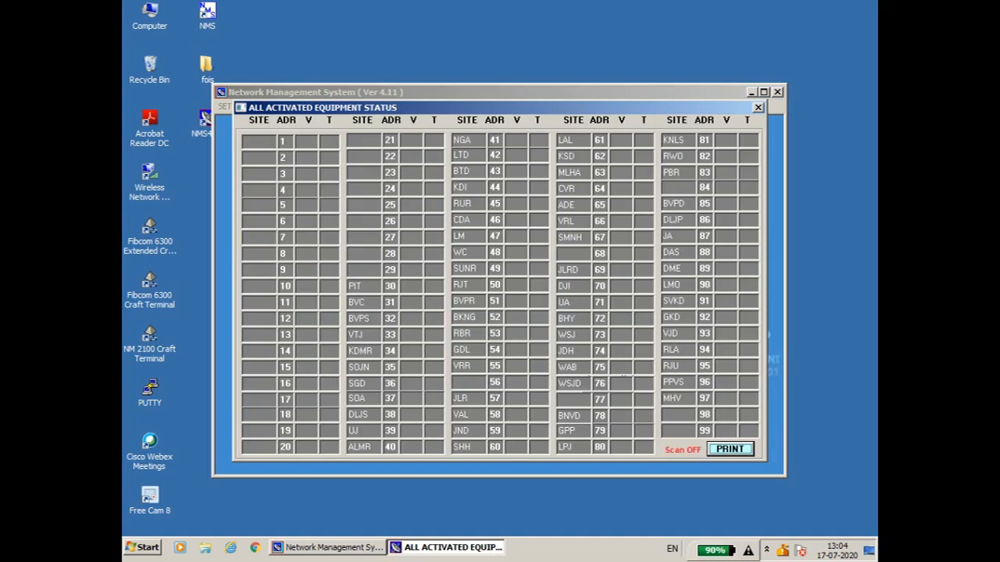
{"action": "left_click", "coordinate": [764, 92]}
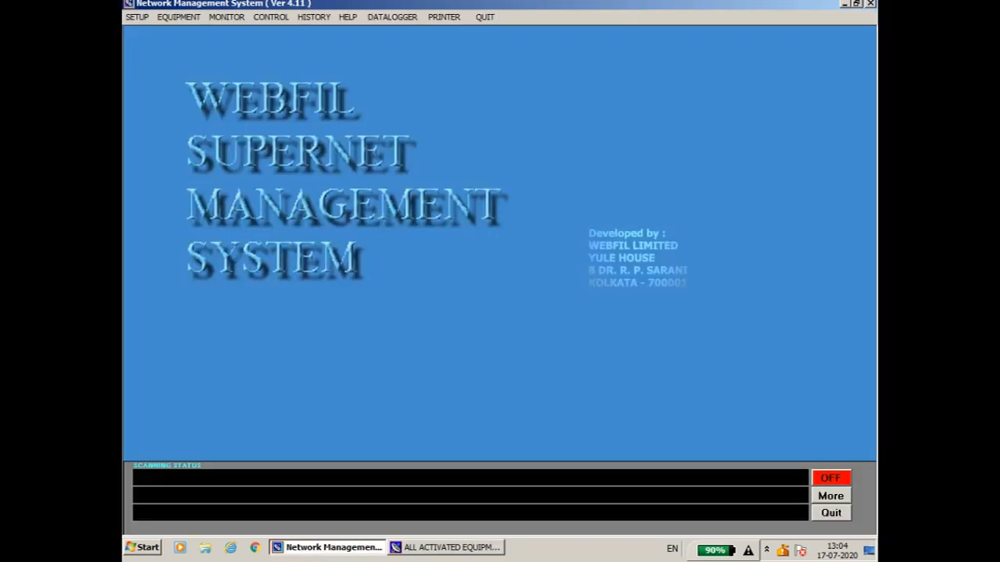
{"action": "left_click", "coordinate": [831, 478]}
{"action": "left_click", "coordinate": [446, 547]}
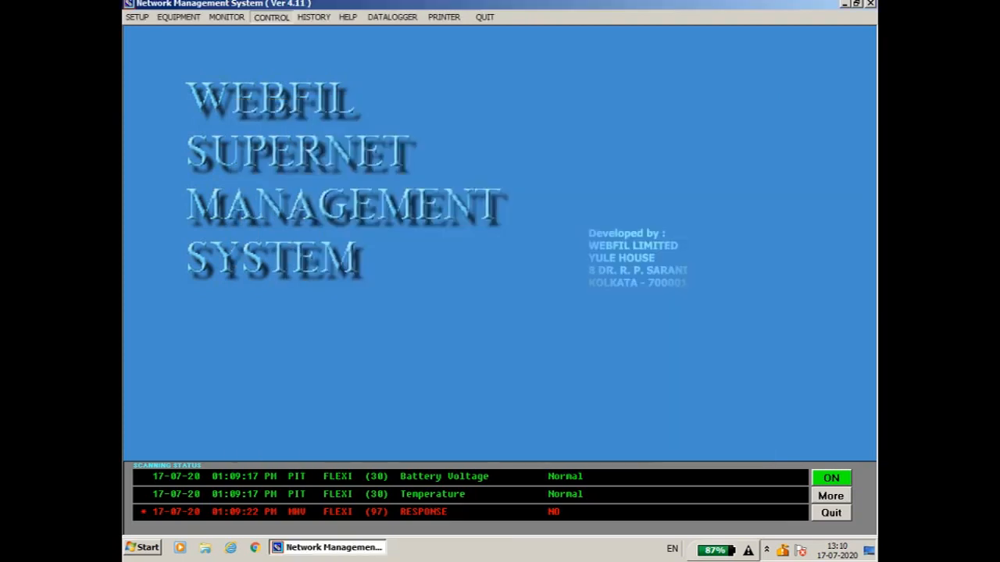
{"action": "left_click", "coordinate": [314, 17]}
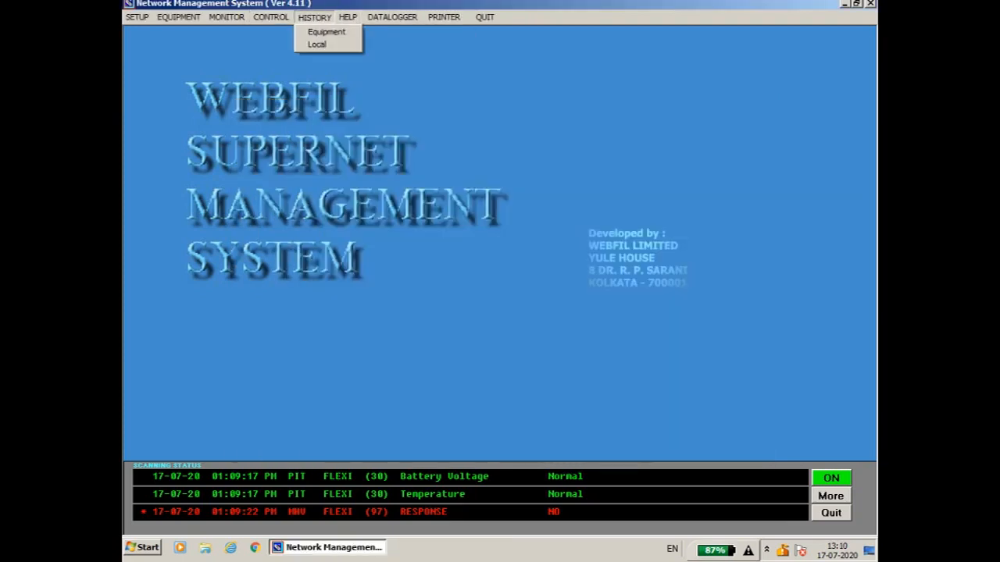
{"action": "key", "text": "Escape"}
{"action": "key", "text": "Down"}
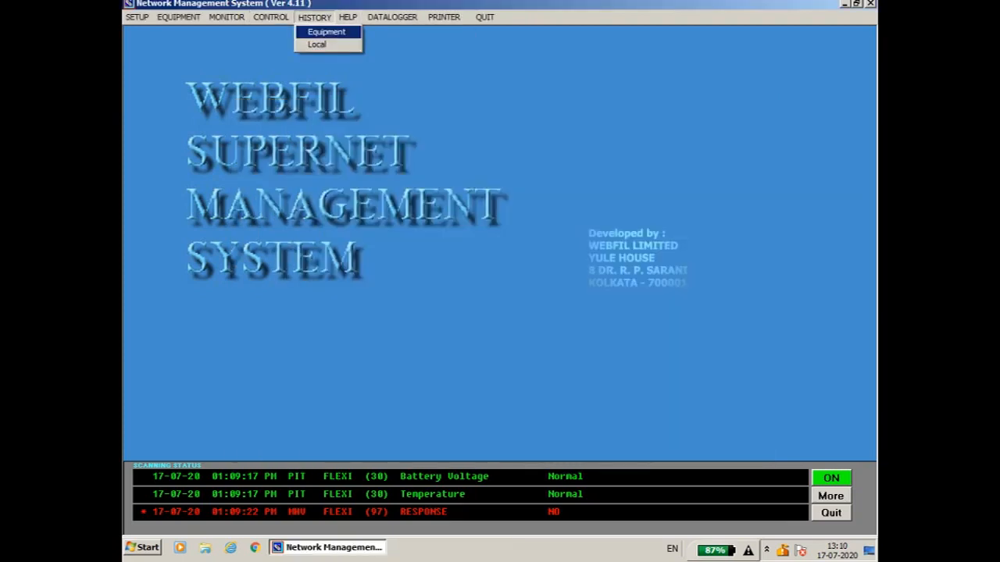
{"action": "key", "text": "Return"}
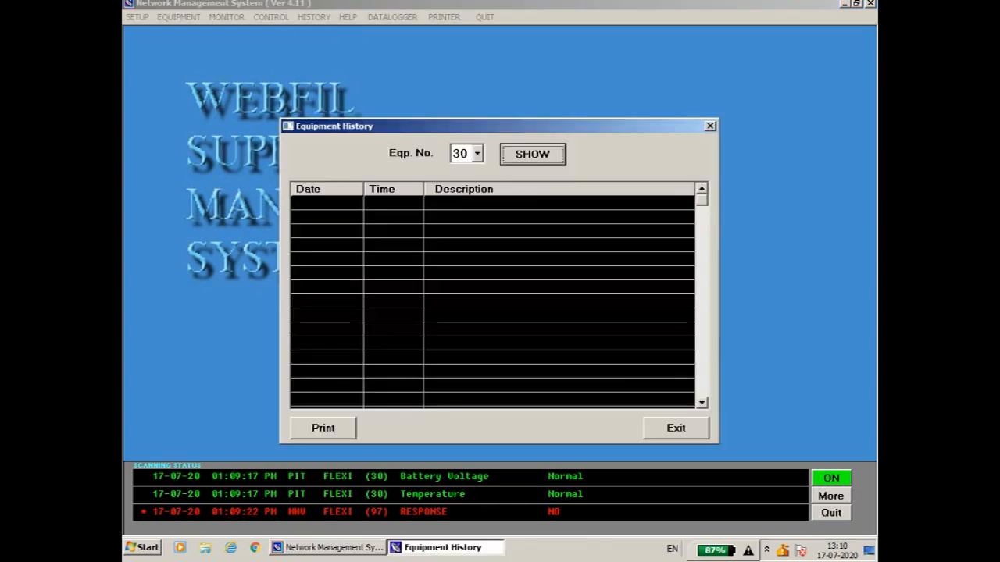
{"action": "left_click", "coordinate": [477, 154]}
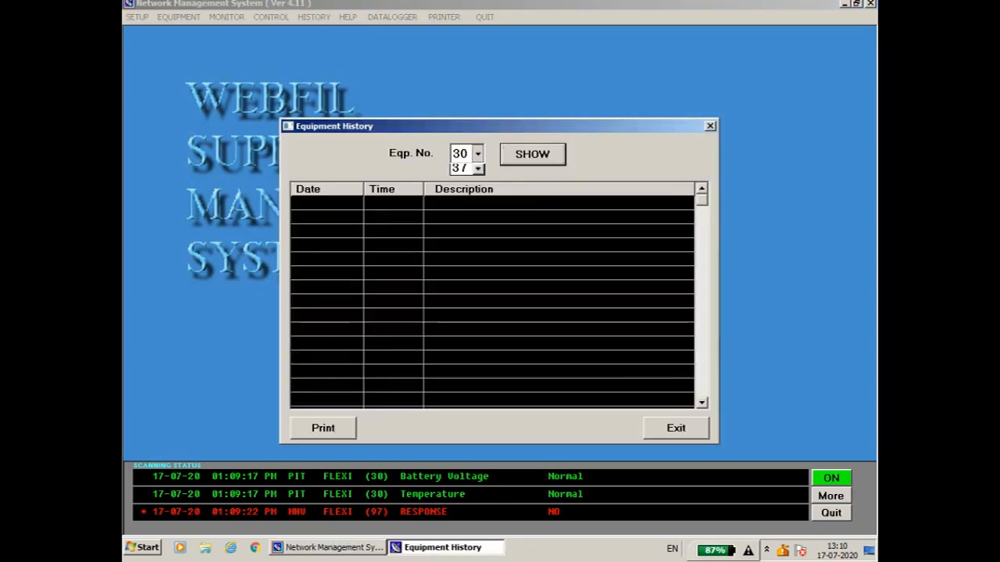
{"action": "key", "text": "Return"}
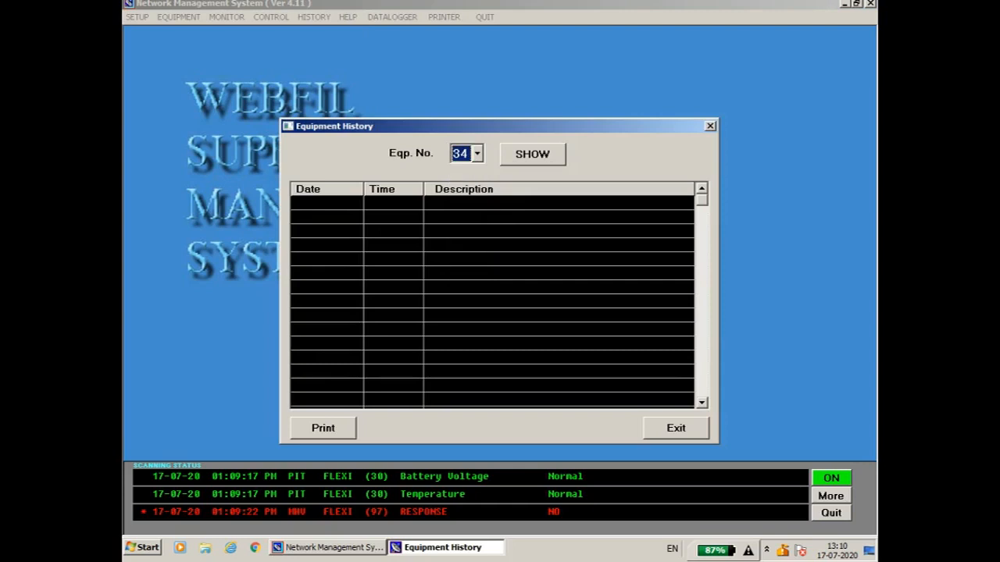
{"action": "left_click", "coordinate": [533, 155]}
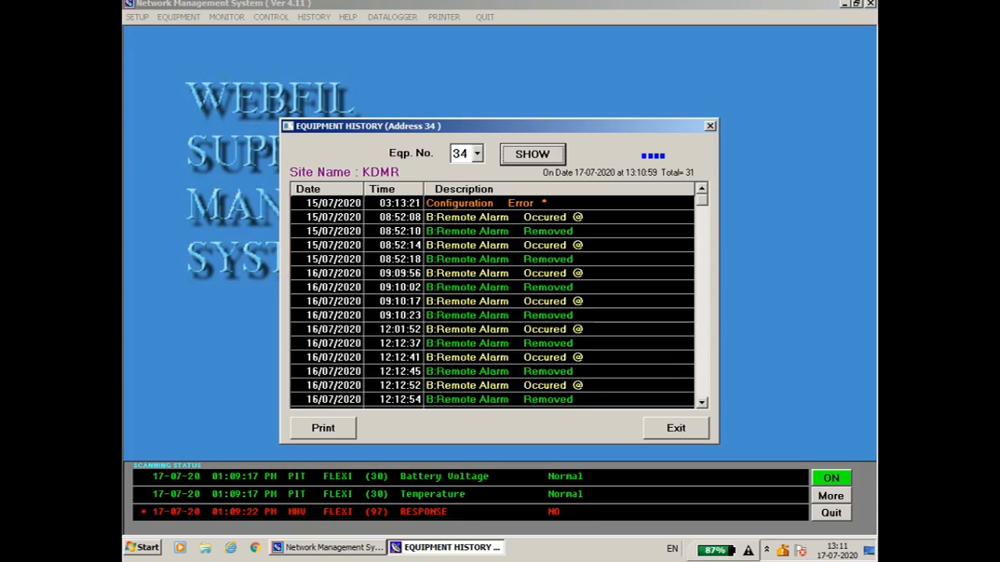
{"action": "left_click_drag", "start_coordinate": [703, 201], "coordinate": [702, 392]}
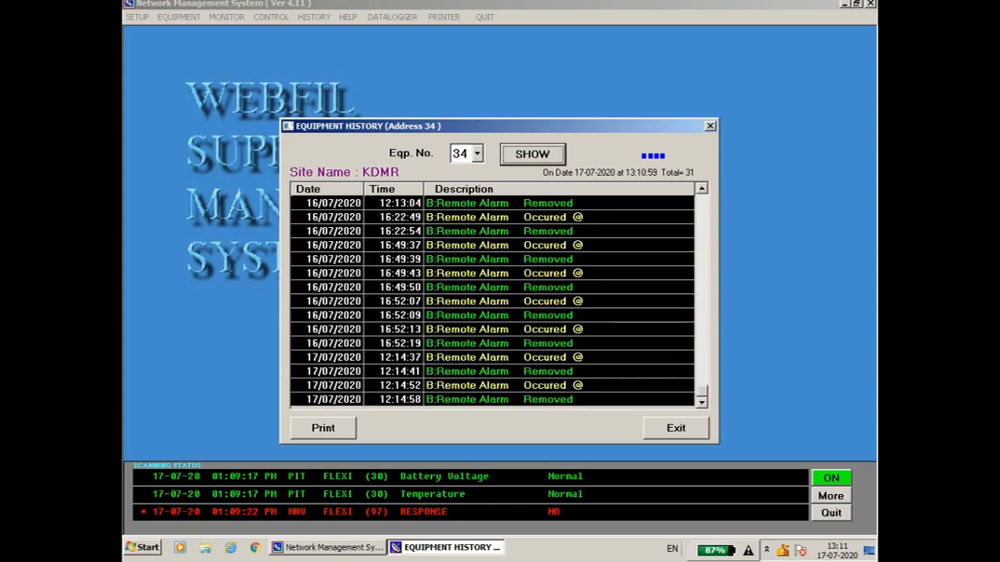
{"action": "left_click", "coordinate": [710, 125]}
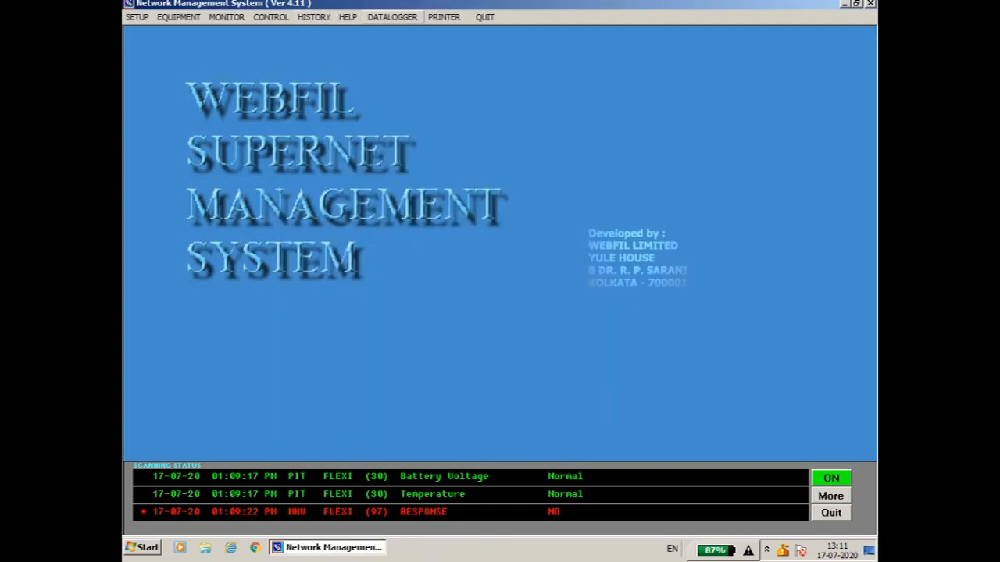
{"action": "left_click", "coordinate": [392, 16]}
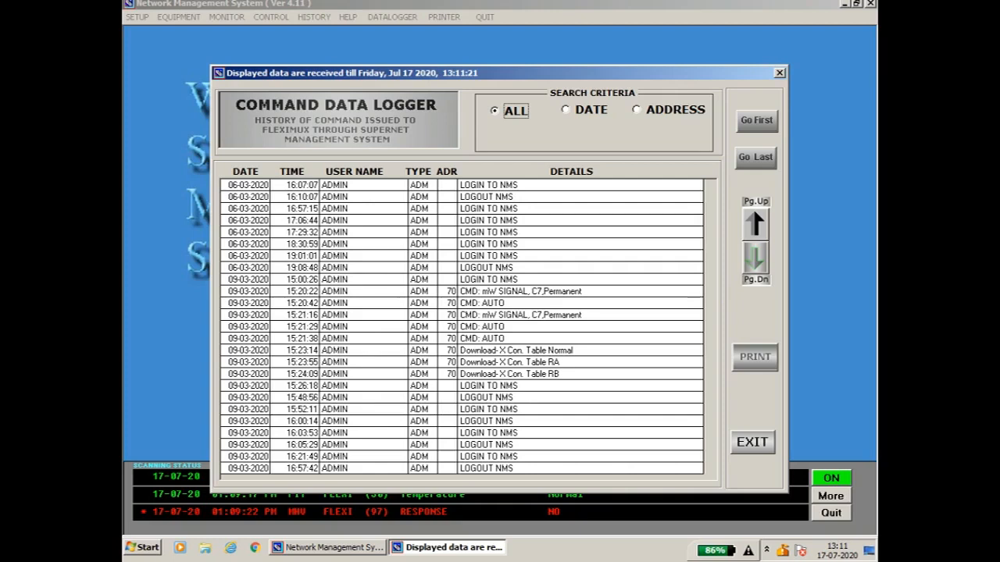
{"action": "left_click", "coordinate": [566, 110]}
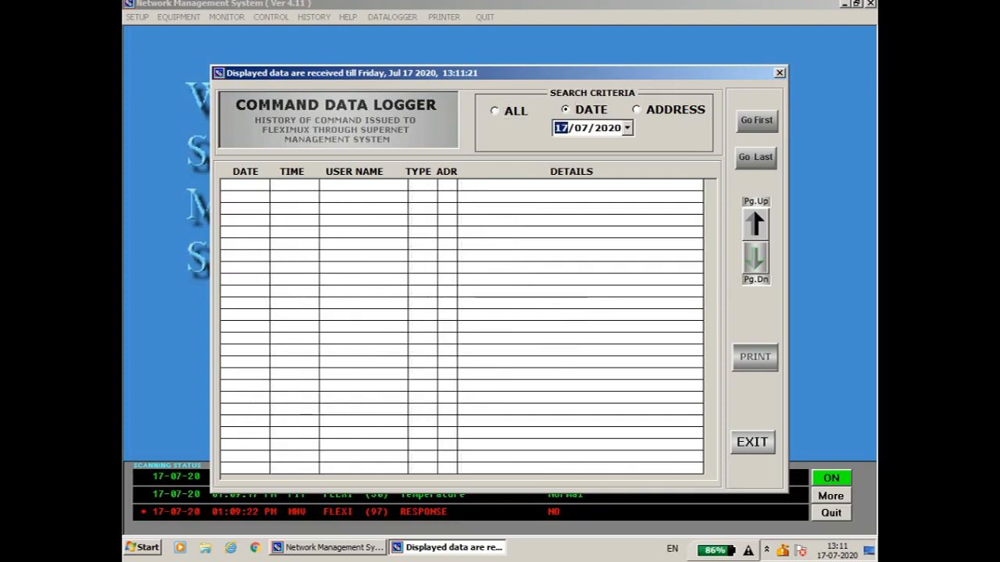
{"action": "left_click", "coordinate": [627, 128]}
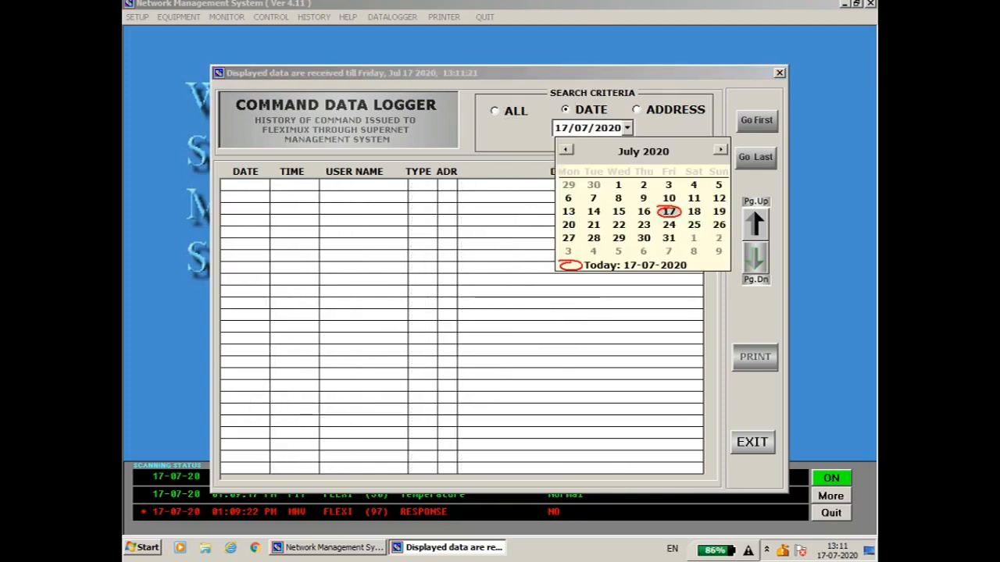
{"action": "left_click", "coordinate": [668, 211]}
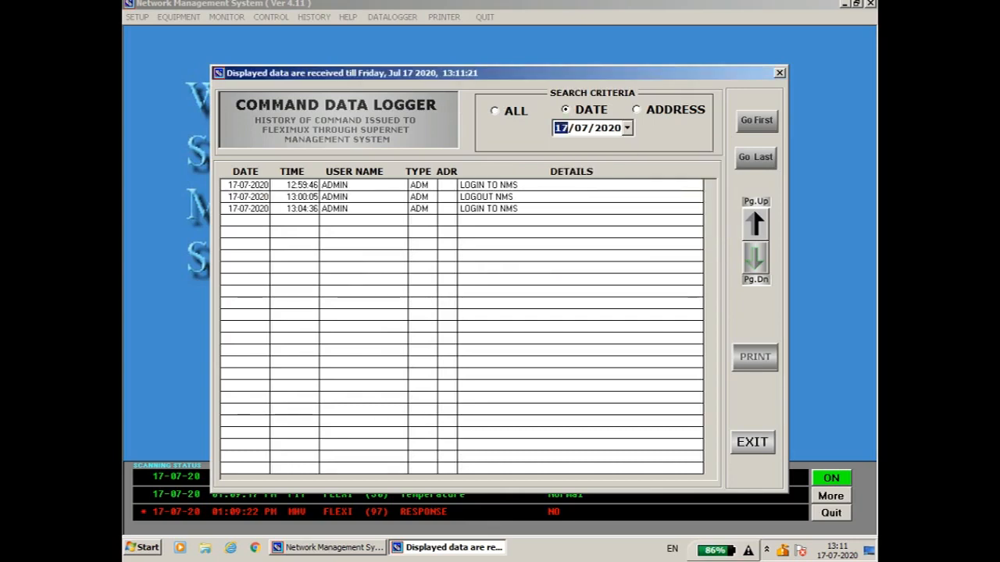
{"action": "left_click", "coordinate": [638, 110]}
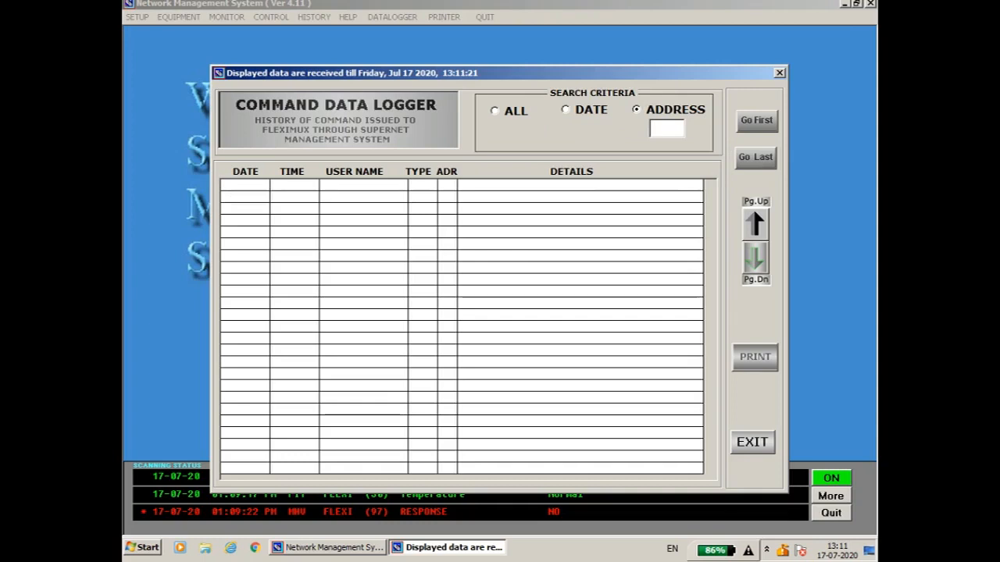
{"action": "type", "text": "36"}
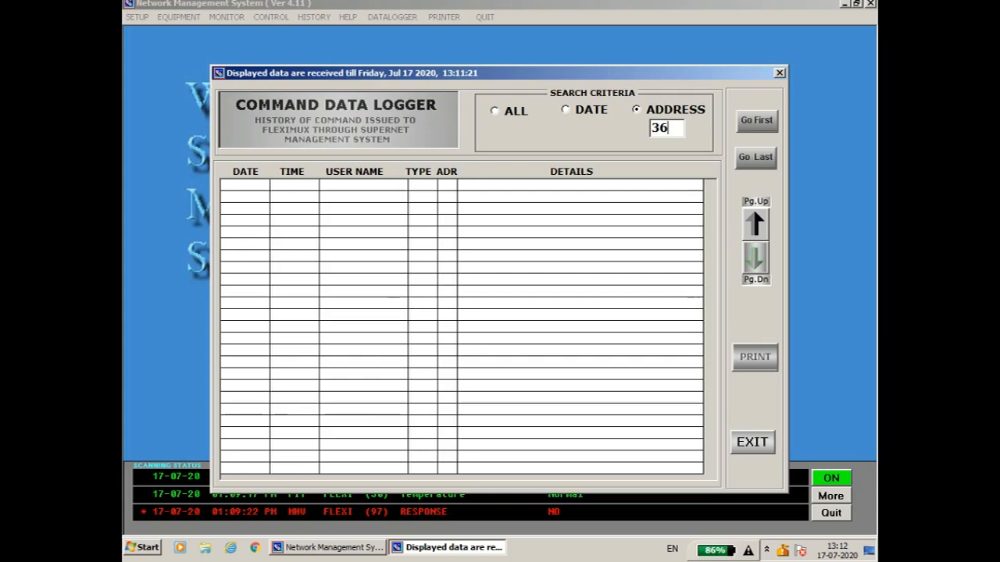
{"action": "key", "text": "Return"}
{"action": "key", "text": "Left"}
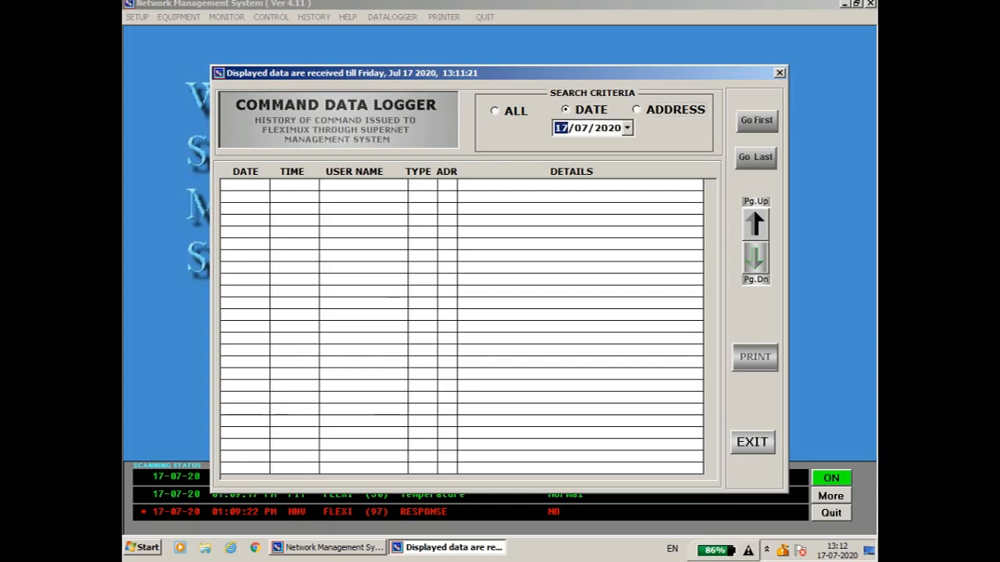
{"action": "key", "text": "Left"}
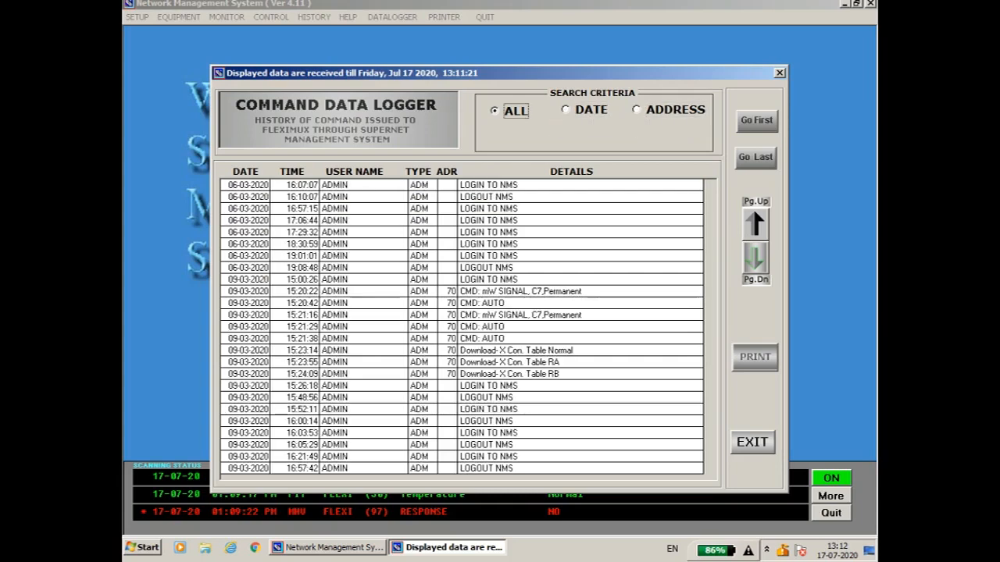
{"action": "left_click", "coordinate": [753, 443]}
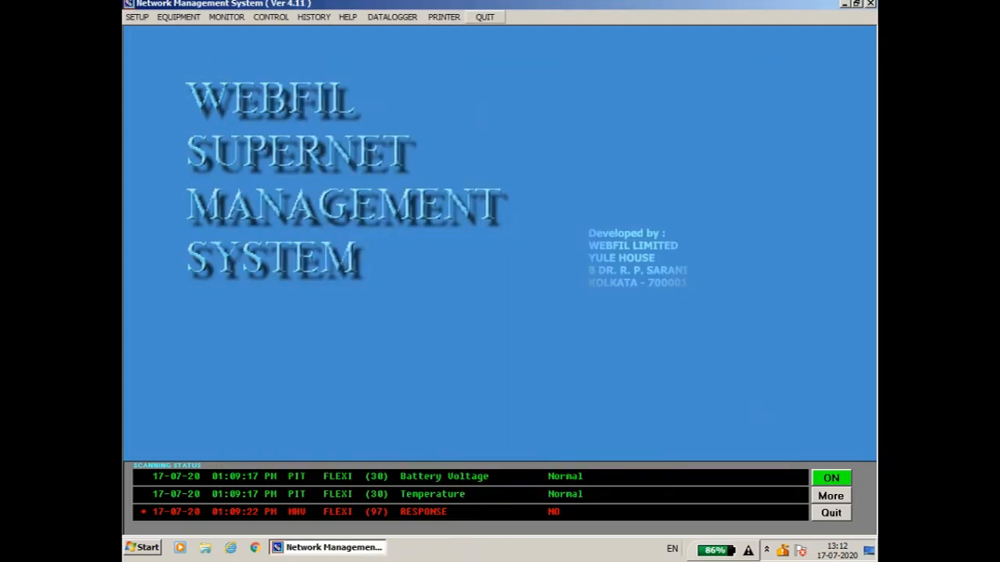
Try PRINTER > Print Last Page, dismiss the run-time error 53 'File not found', then show the hidden tray icons
{"action": "left_click", "coordinate": [443, 16]}
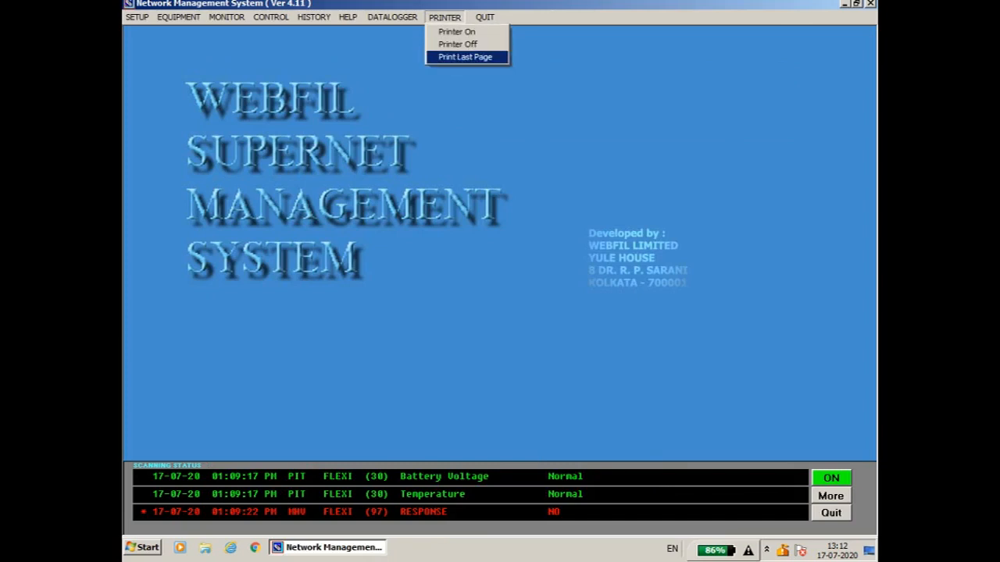
{"action": "key", "text": "Return"}
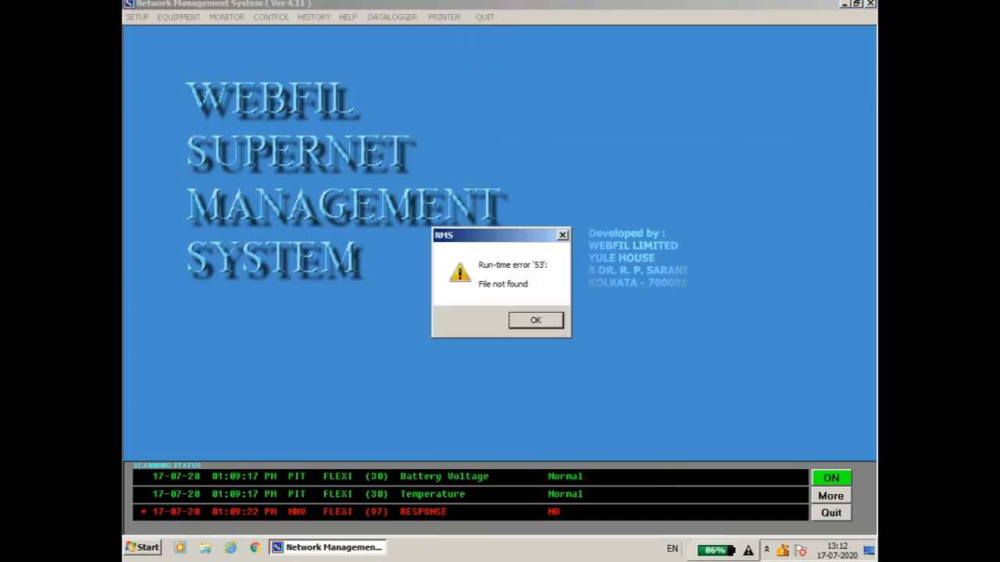
{"action": "left_click", "coordinate": [563, 235]}
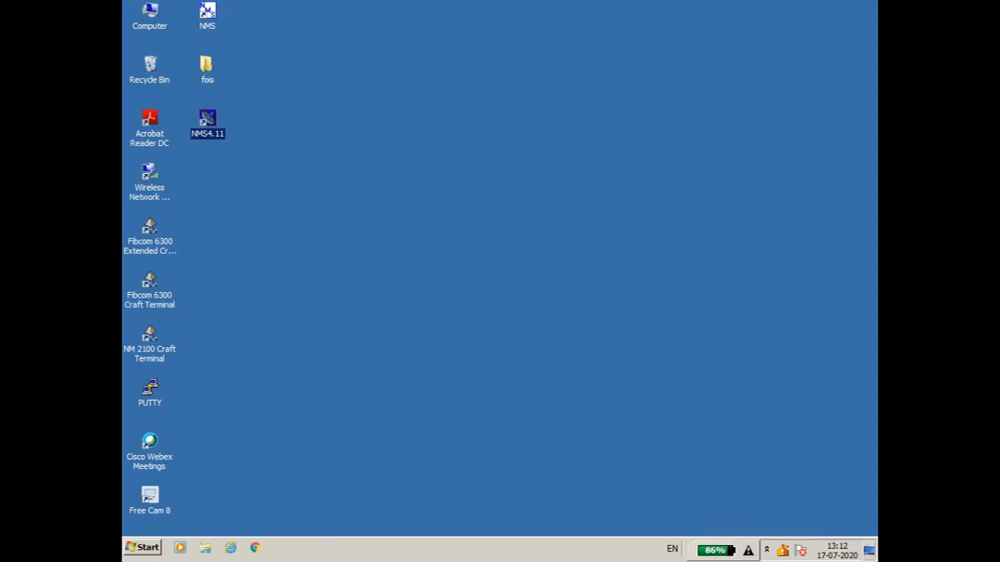
{"action": "left_click", "coordinate": [766, 550]}
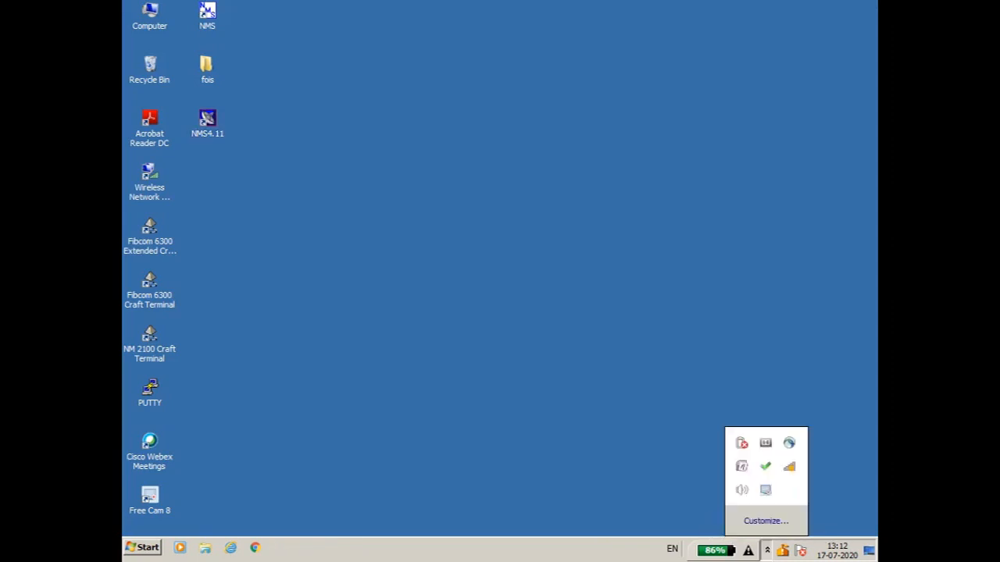